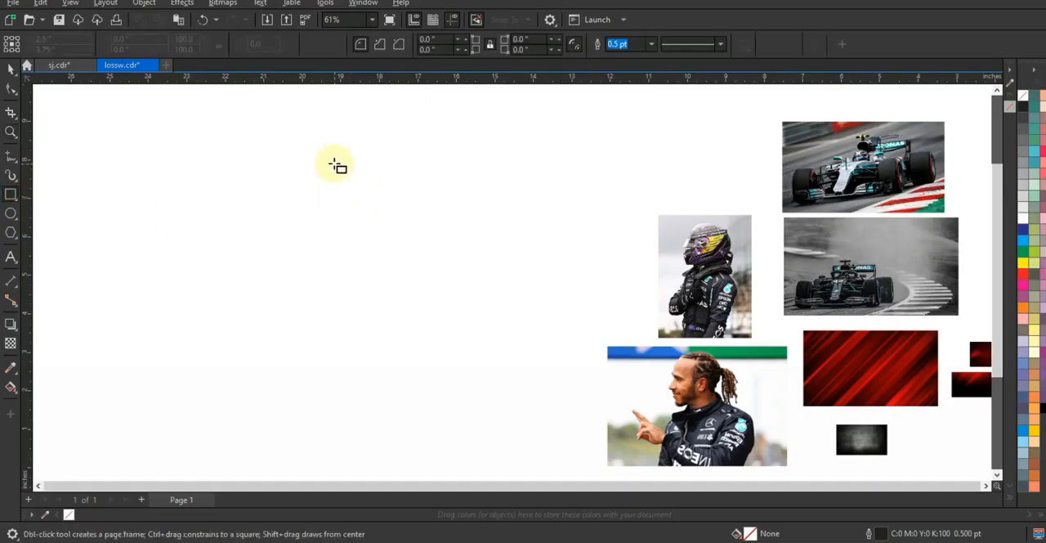
Draw an upright rectangle about 5.41 by 7.9 inches in the empty area beside the photos.
{"action": "left_click_drag", "start_coordinate": [326, 154], "coordinate": [536, 455]}
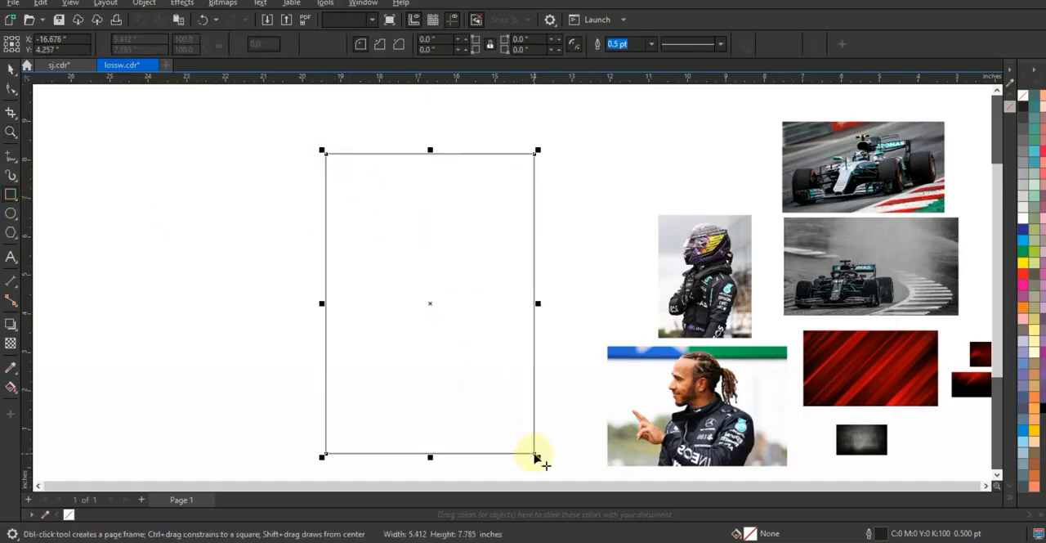
{"action": "left_click", "coordinate": [10, 89]}
{"action": "left_click", "coordinate": [10, 71]}
{"action": "left_click_drag", "start_coordinate": [430, 154], "coordinate": [431, 148]}
{"action": "left_click", "coordinate": [595, 271]}
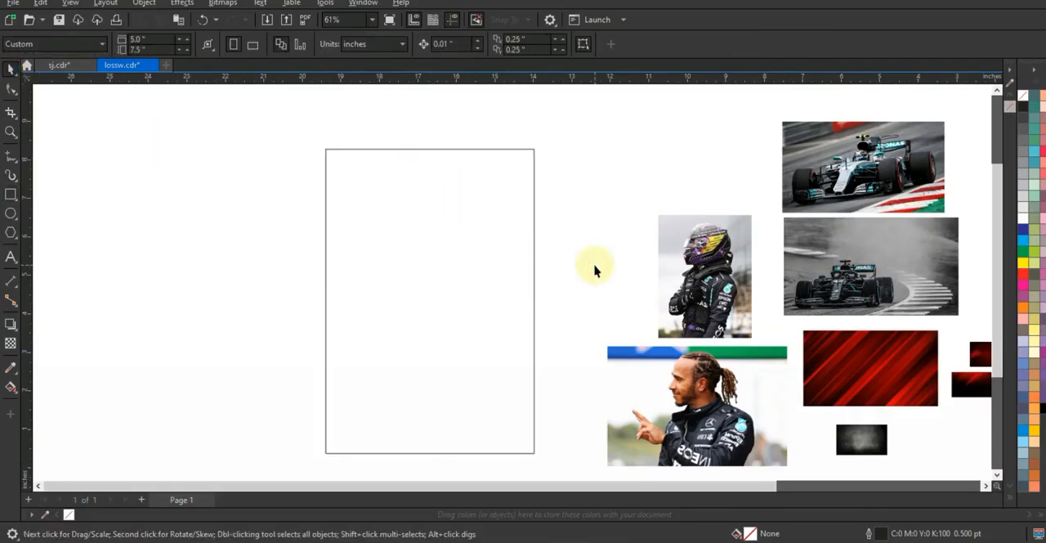
Enlarge the dark grunge texture to about 10.4 by 8.35 inches and position it so it covers the whole rectangle.
{"action": "left_click_drag", "start_coordinate": [862, 442], "coordinate": [514, 171]}
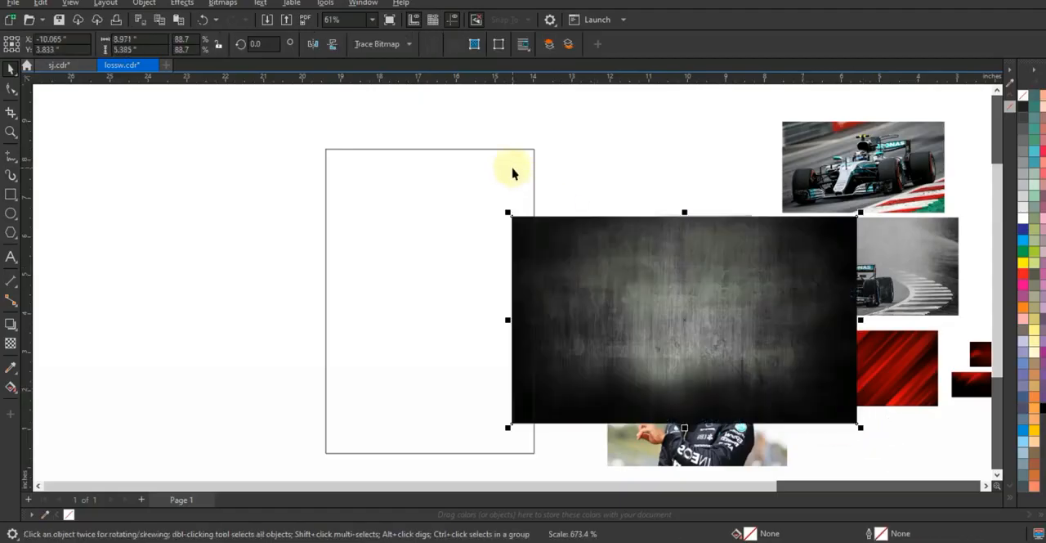
{"action": "left_click_drag", "start_coordinate": [610, 281], "coordinate": [389, 237]}
{"action": "left_click_drag", "start_coordinate": [589, 286], "coordinate": [564, 260]}
{"action": "left_click_drag", "start_coordinate": [614, 358], "coordinate": [568, 368]}
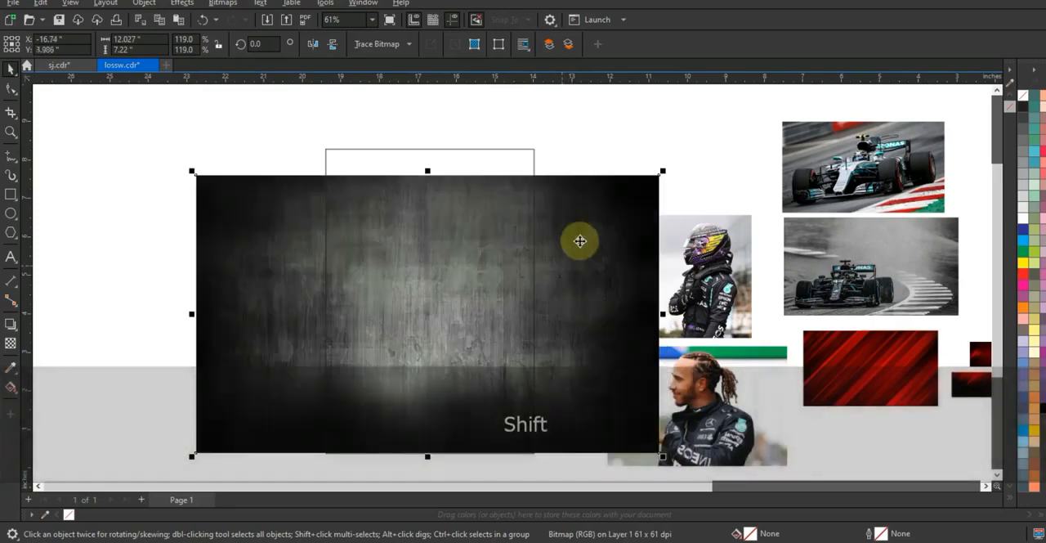
{"action": "left_click_drag", "start_coordinate": [427, 172], "coordinate": [429, 142]}
{"action": "left_click_drag", "start_coordinate": [555, 248], "coordinate": [553, 250]}
{"action": "left_click_drag", "start_coordinate": [664, 304], "coordinate": [632, 300]}
{"action": "left_click_drag", "start_coordinate": [428, 147], "coordinate": [429, 141]}
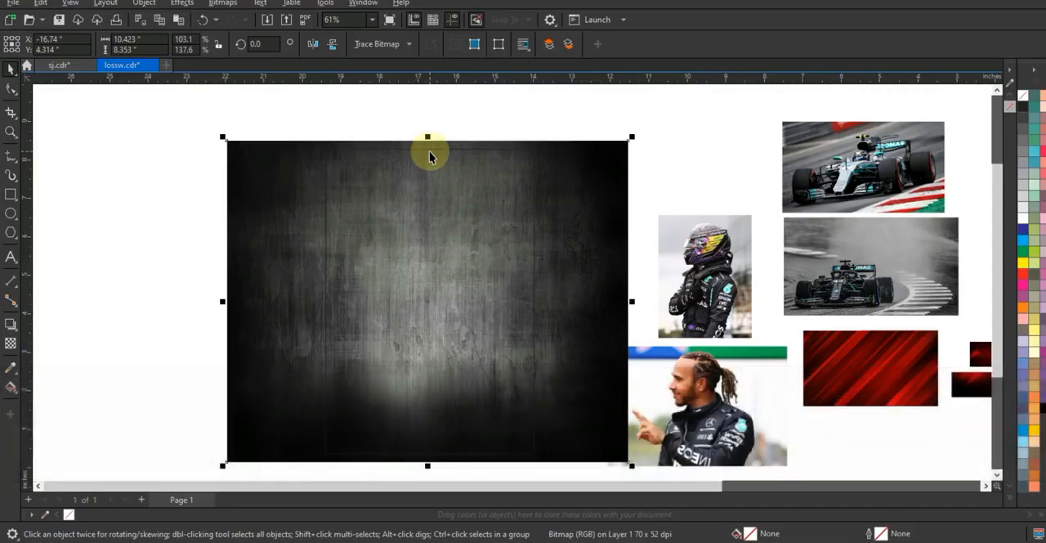
Adjust the grunge texture's brightness to 19 and contrast to 48.
{"action": "left_click", "coordinate": [179, 5]}
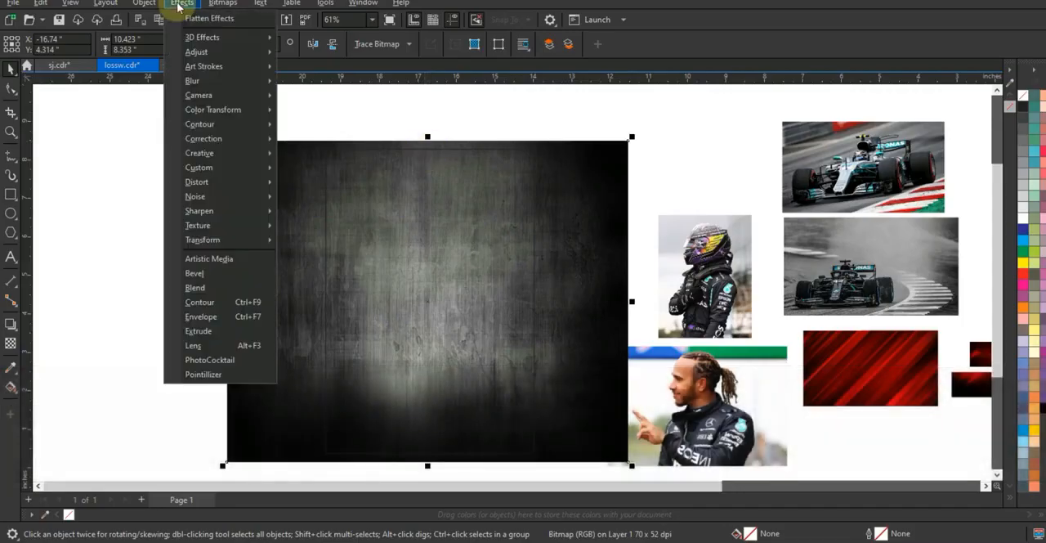
{"action": "mouse_move", "coordinate": [196, 54]}
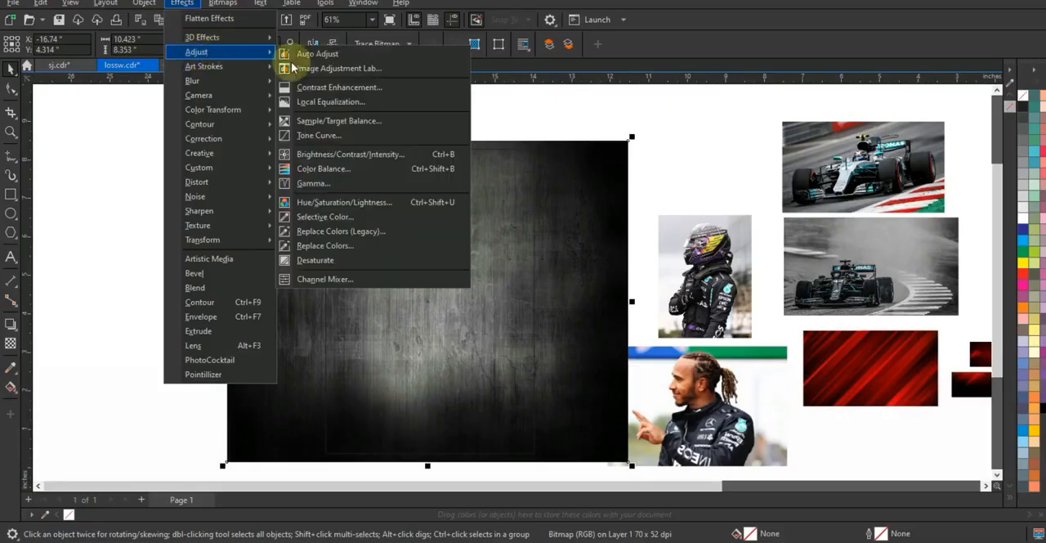
{"action": "left_click", "coordinate": [338, 155]}
{"action": "left_click_drag", "start_coordinate": [532, 201], "coordinate": [654, 222]}
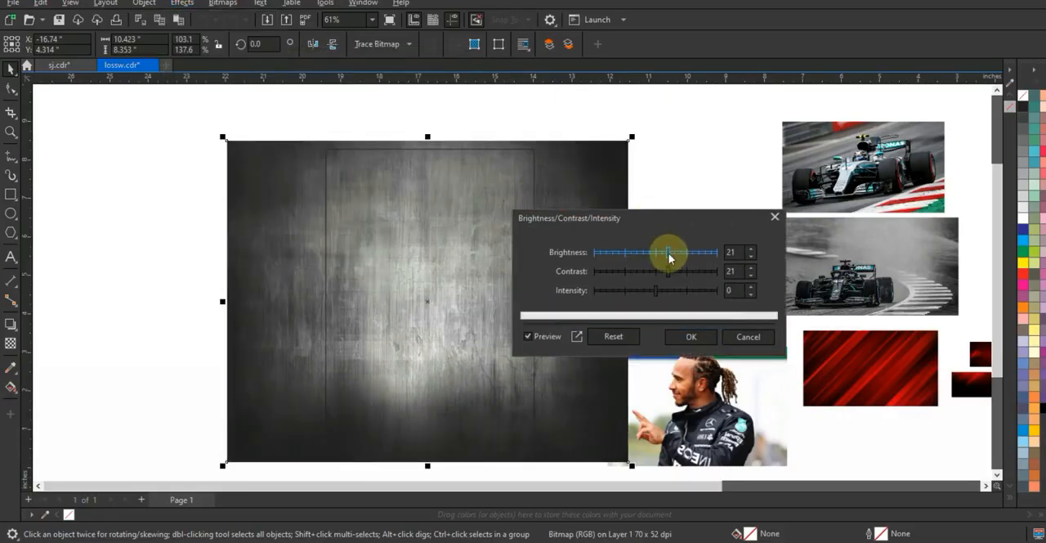
{"action": "left_click_drag", "start_coordinate": [674, 274], "coordinate": [691, 275]}
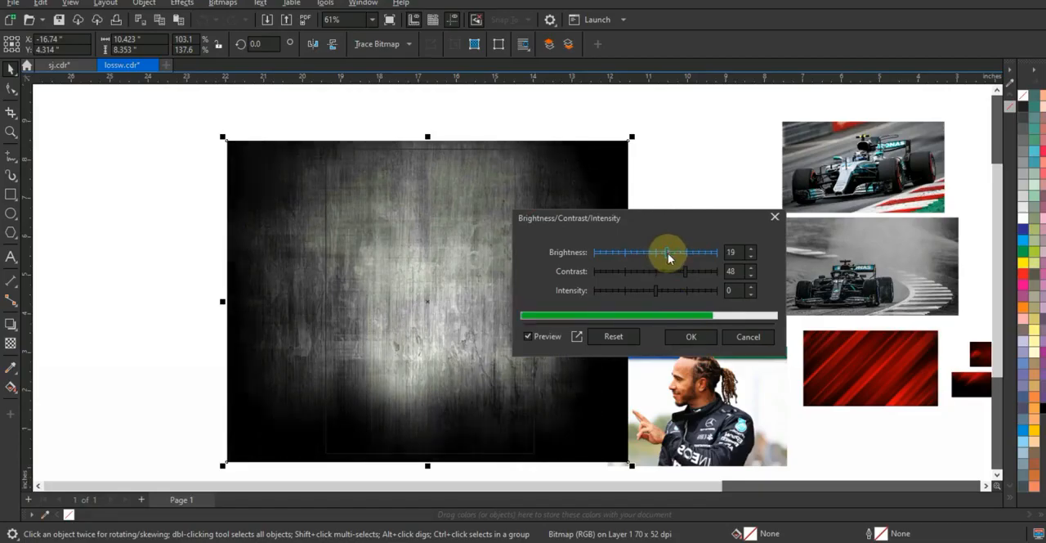
{"action": "left_click", "coordinate": [691, 336]}
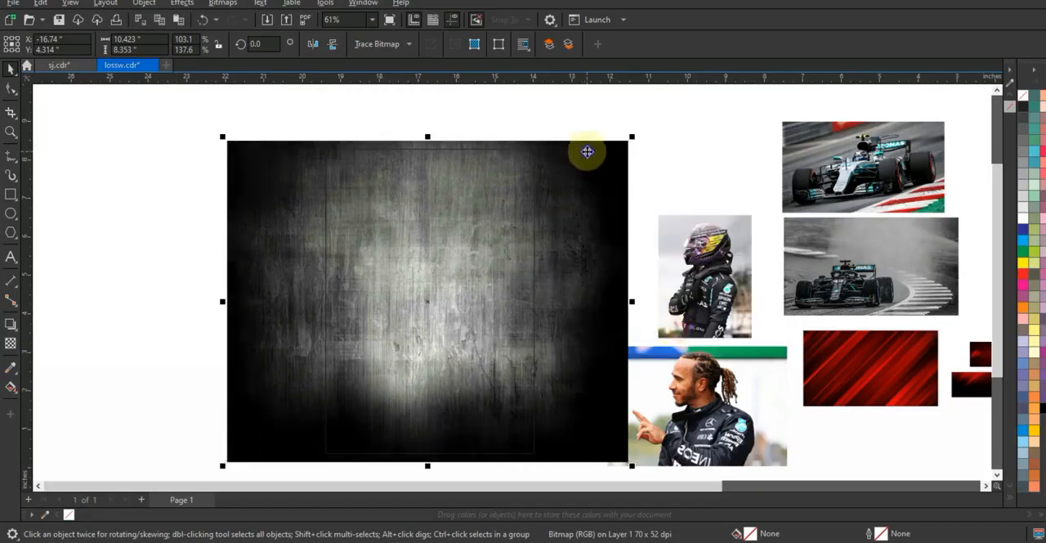
PowerClip the grunge texture inside the upright rectangle.
{"action": "right_click", "coordinate": [587, 151]}
{"action": "left_click", "coordinate": [626, 324]}
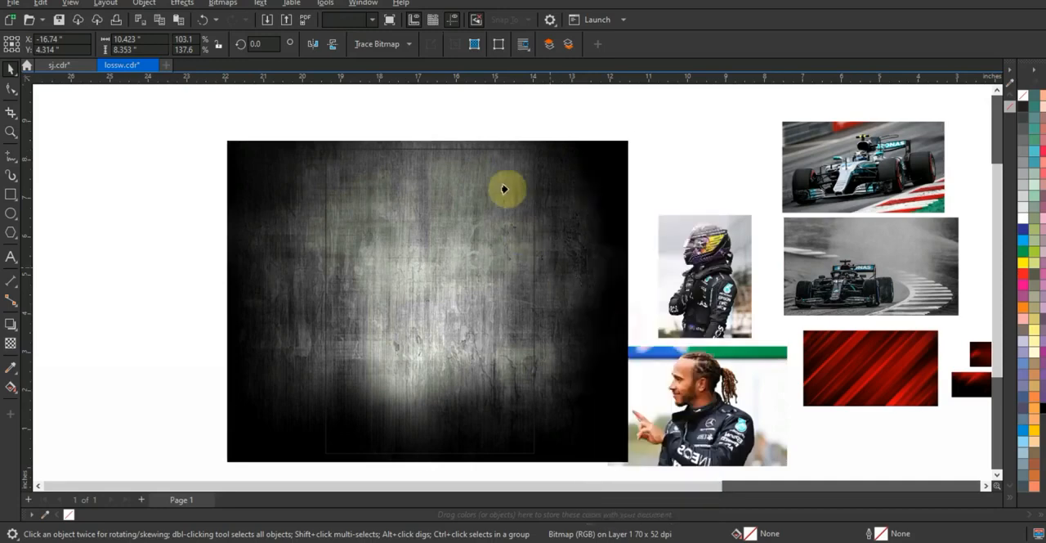
{"action": "left_click", "coordinate": [493, 149]}
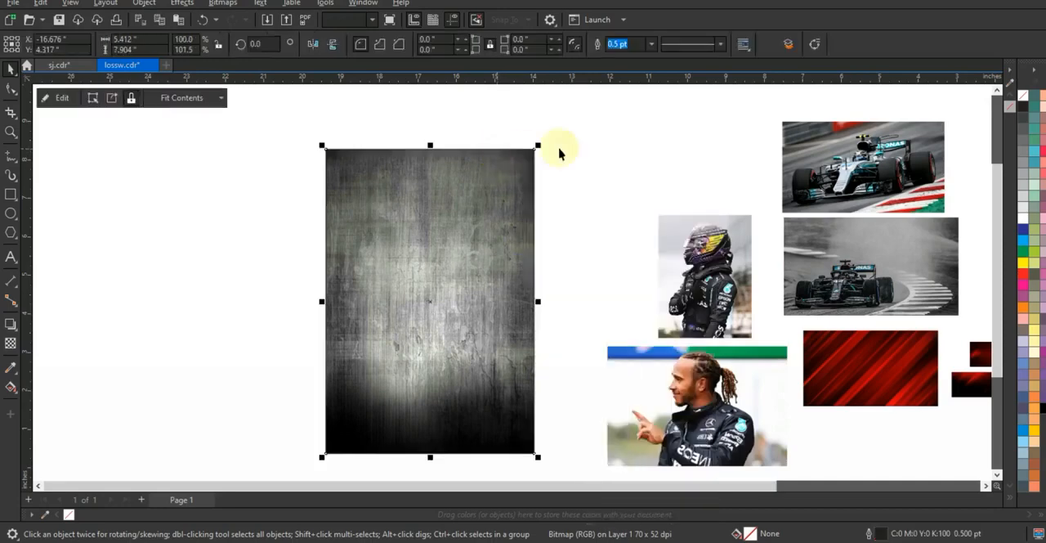
Bring the red striped image to the front over the grunge rectangle and enlarge it to about 9.3 by 8.1 inches.
{"action": "left_click", "coordinate": [933, 366]}
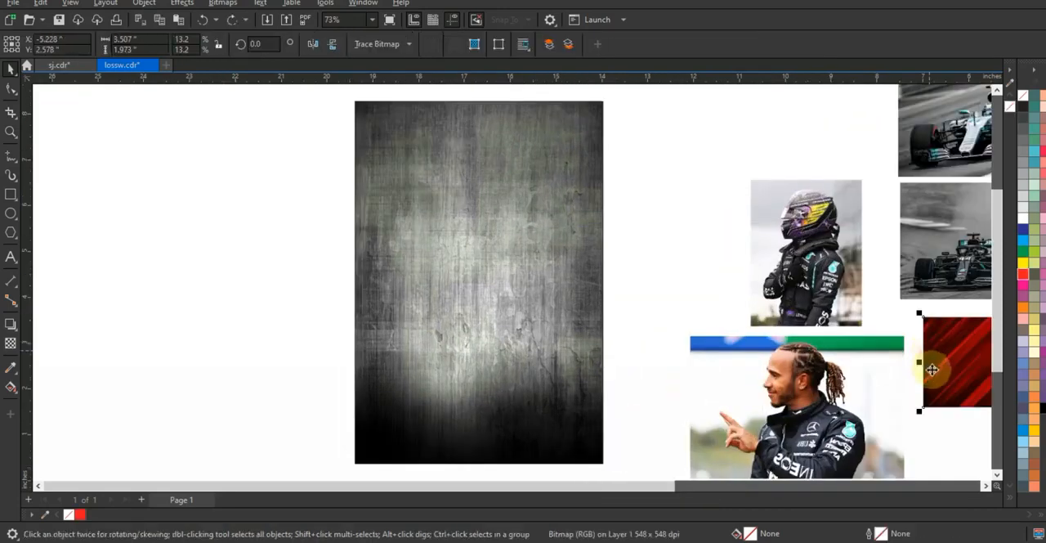
{"action": "left_click_drag", "start_coordinate": [951, 358], "coordinate": [147, 249]}
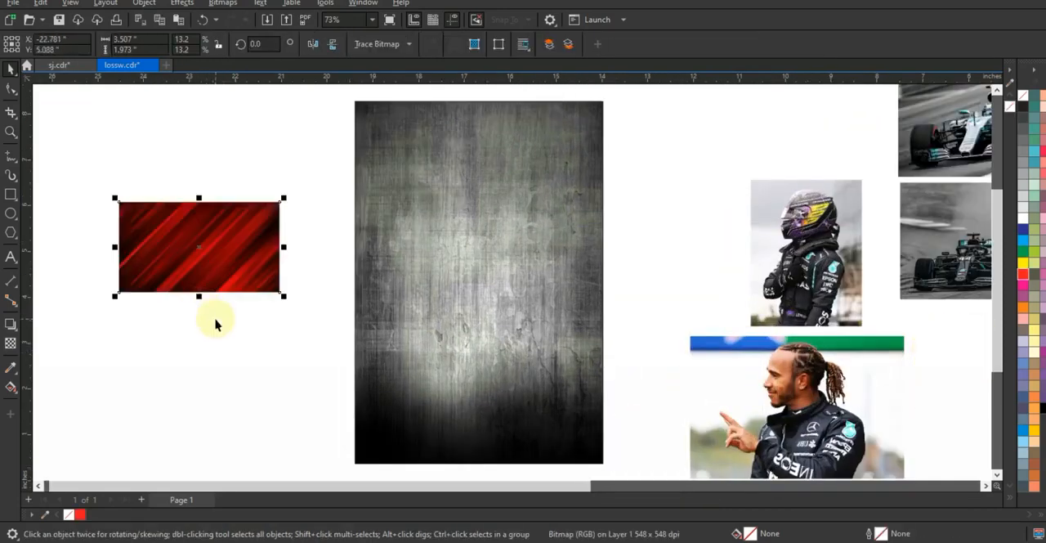
{"action": "left_click_drag", "start_coordinate": [285, 300], "coordinate": [418, 389]}
{"action": "key", "text": "shift+Page_Up"}
{"action": "left_click_drag", "start_coordinate": [255, 302], "coordinate": [517, 292]}
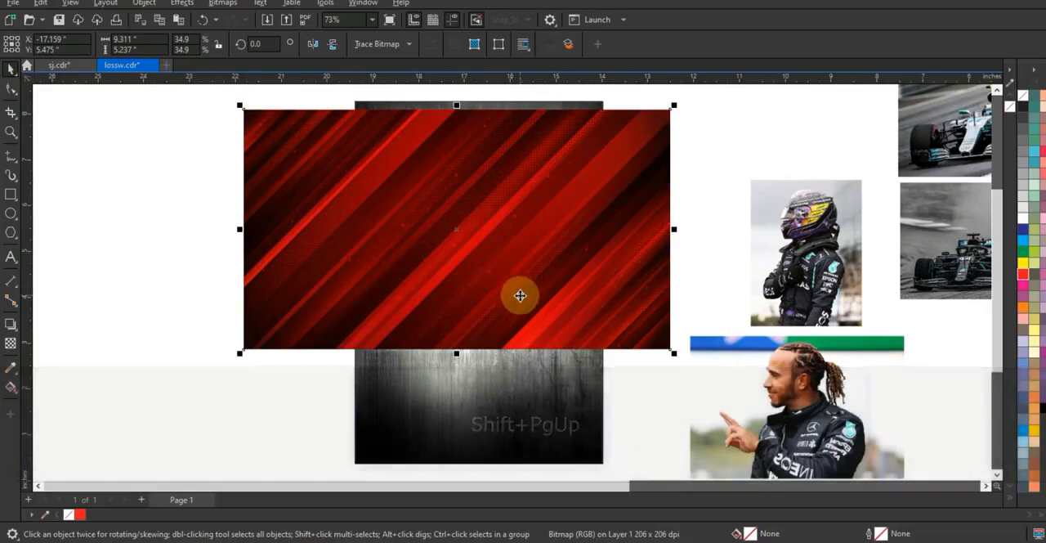
{"action": "left_click_drag", "start_coordinate": [458, 357], "coordinate": [462, 409]}
{"action": "left_click_drag", "start_coordinate": [495, 306], "coordinate": [488, 367]}
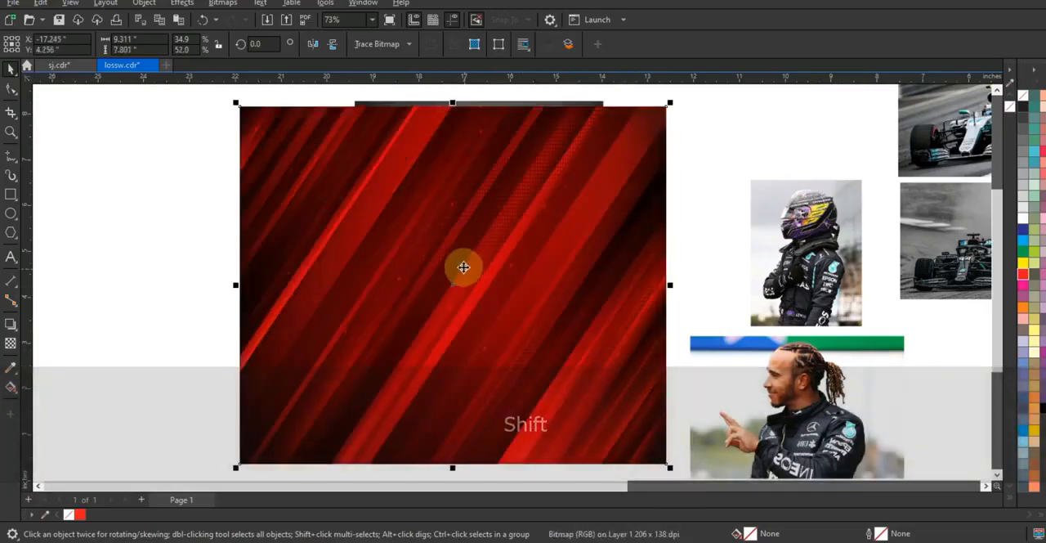
{"action": "key", "text": "F3"}
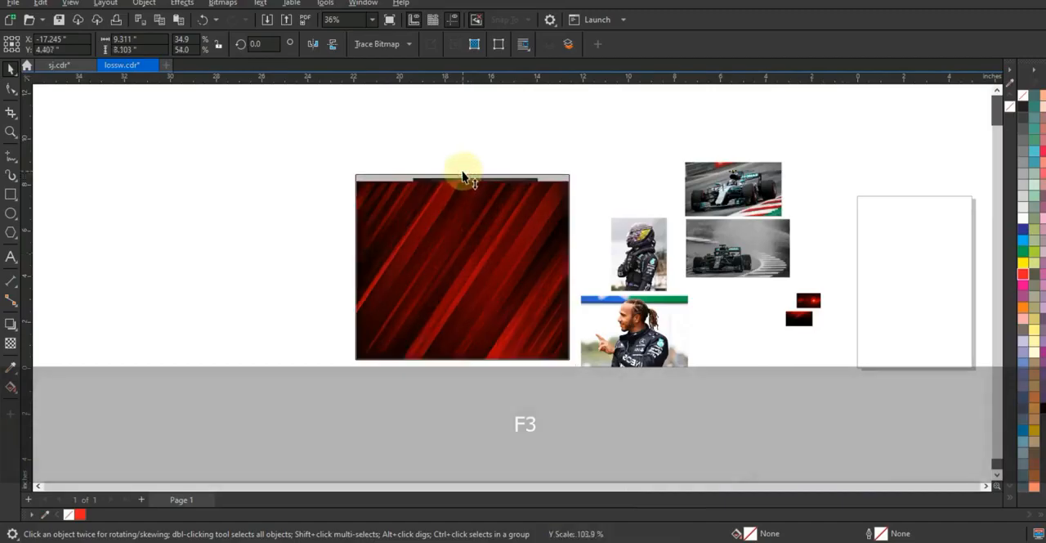
{"action": "key", "text": "shift+F2"}
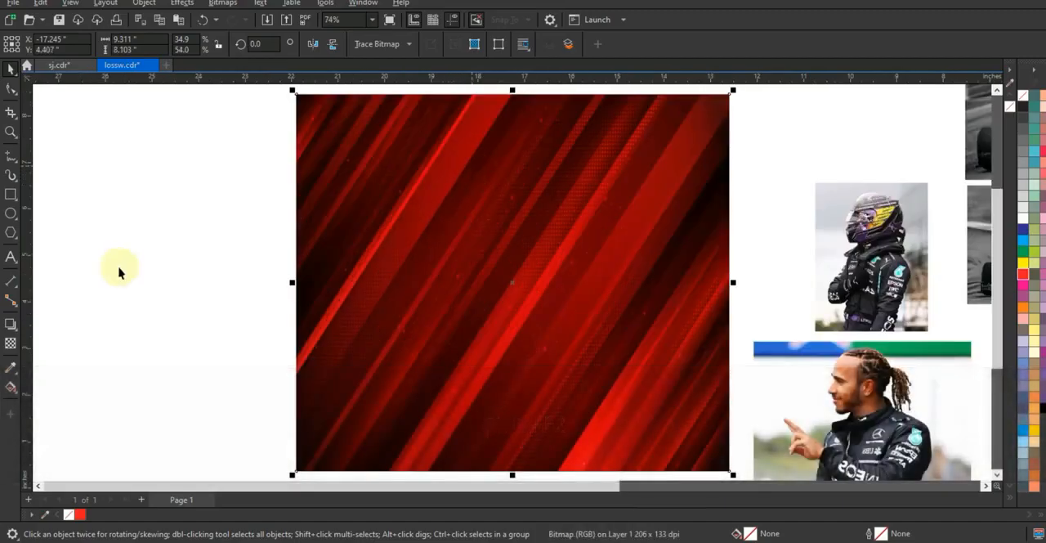
Apply a partial uniform transparency to the red striped image so the grunge texture blends through.
{"action": "left_click", "coordinate": [10, 343]}
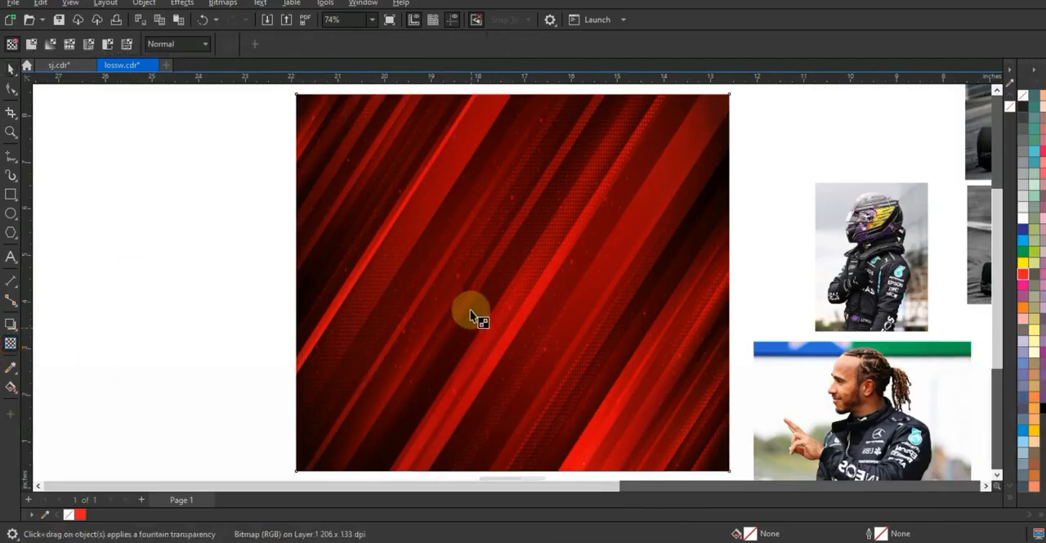
{"action": "key", "text": "F3"}
{"action": "left_click", "coordinate": [473, 405]}
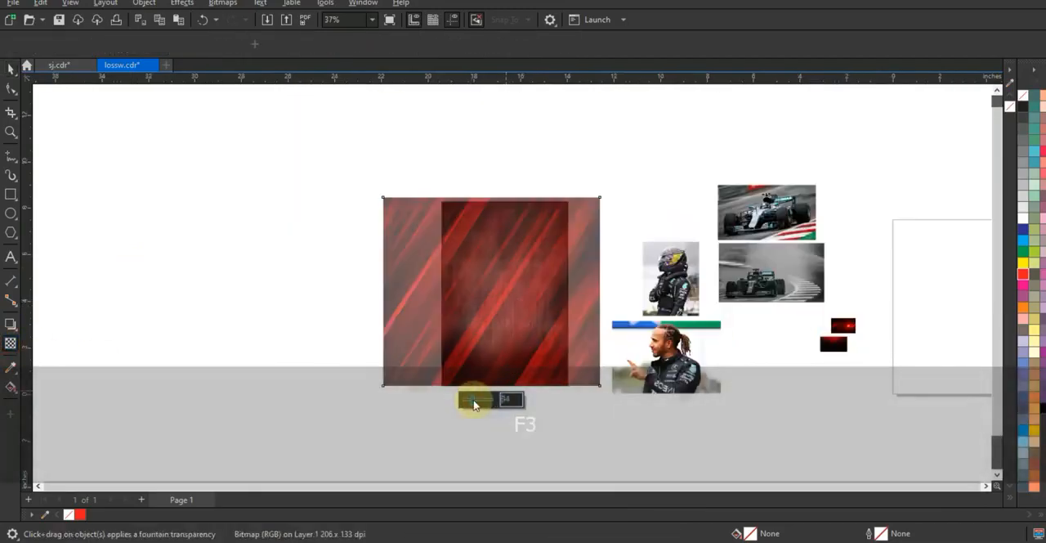
Skew the red striped image horizontally, shifting its upper edge left and its lower edge right to steepen the stripes.
{"action": "left_click", "coordinate": [10, 132]}
{"action": "left_click_drag", "start_coordinate": [364, 177], "coordinate": [677, 389]}
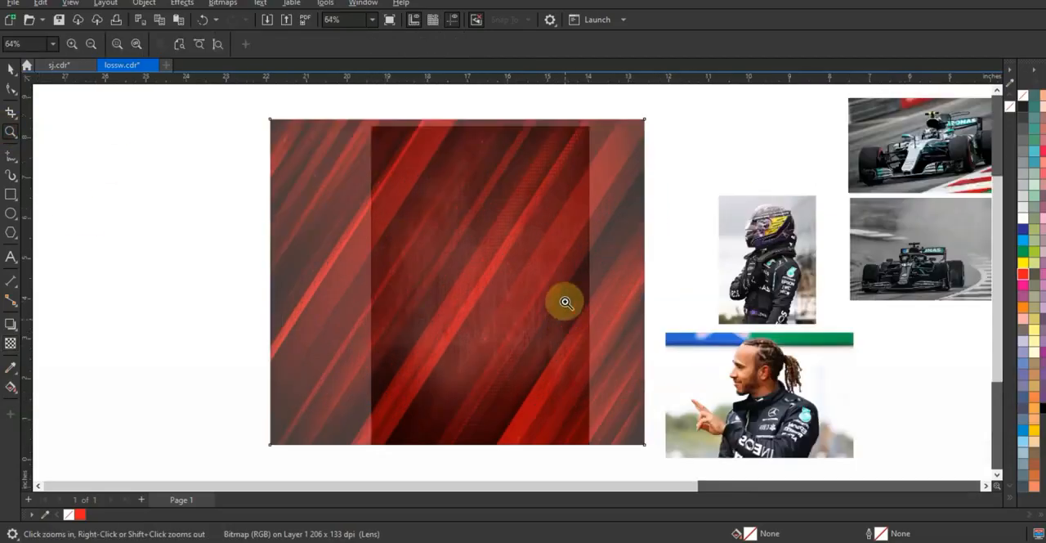
{"action": "left_click", "coordinate": [12, 68]}
{"action": "left_click", "coordinate": [442, 243]}
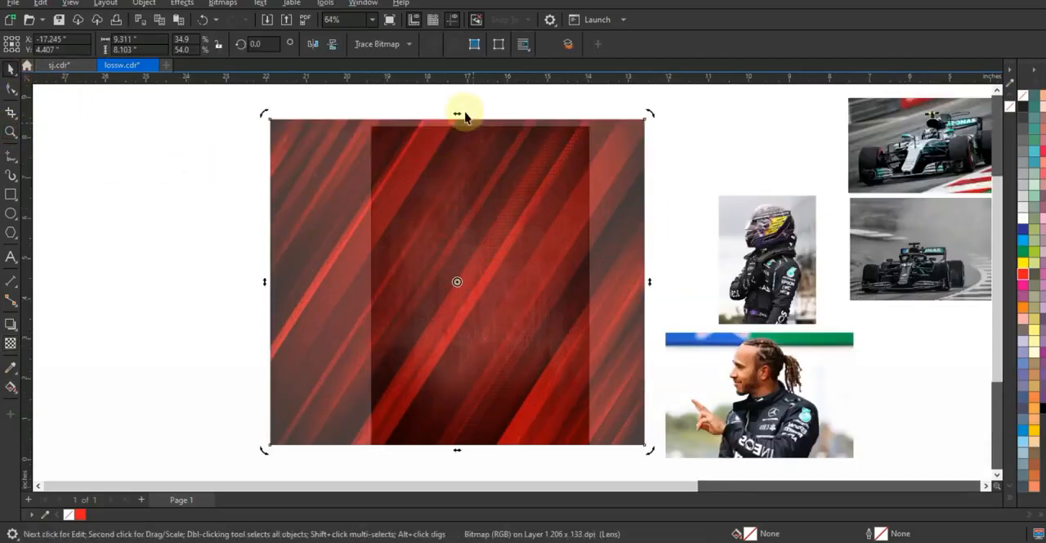
{"action": "left_click_drag", "start_coordinate": [449, 117], "coordinate": [428, 107]}
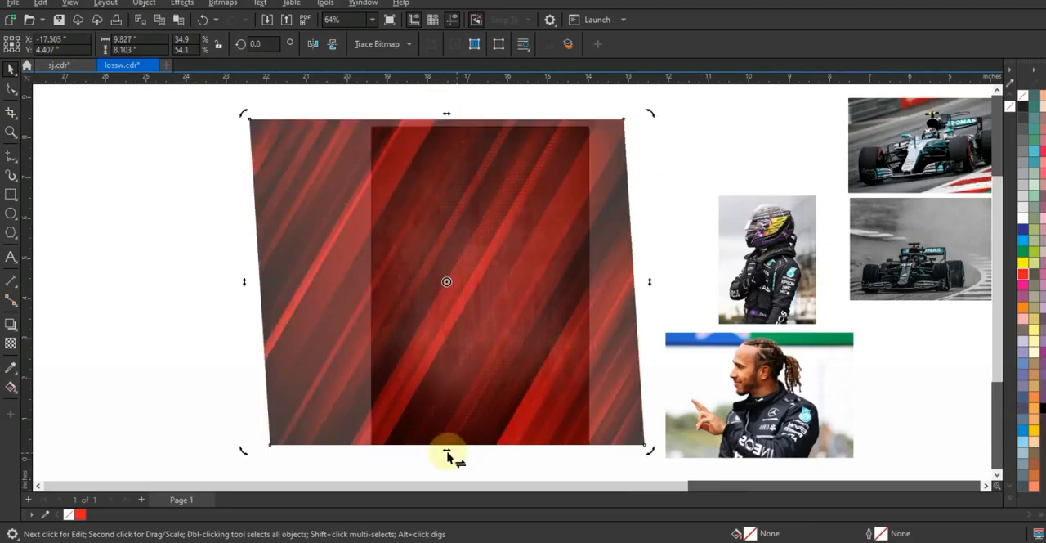
{"action": "left_click_drag", "start_coordinate": [452, 454], "coordinate": [471, 456]}
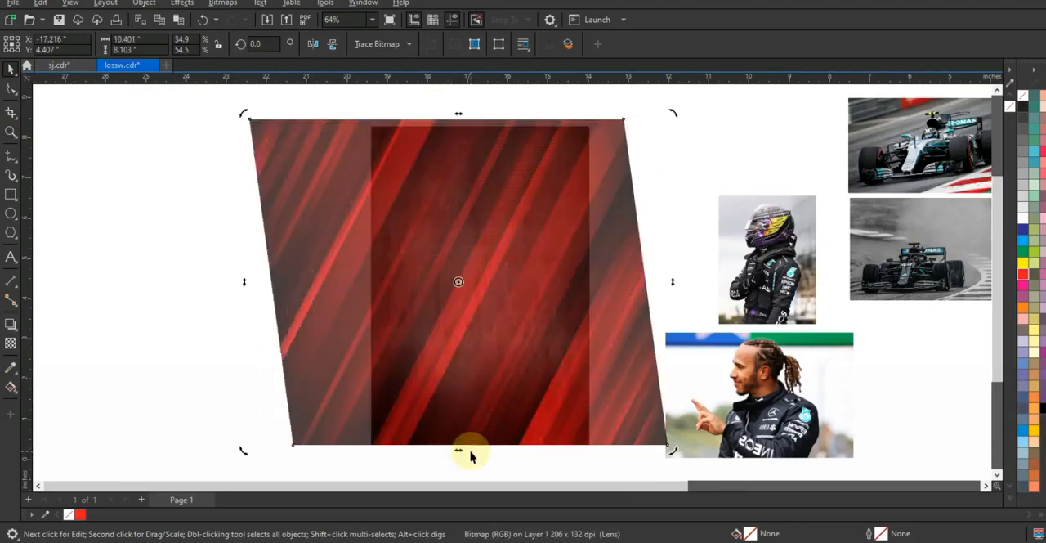
{"action": "left_click_drag", "start_coordinate": [459, 118], "coordinate": [436, 118]}
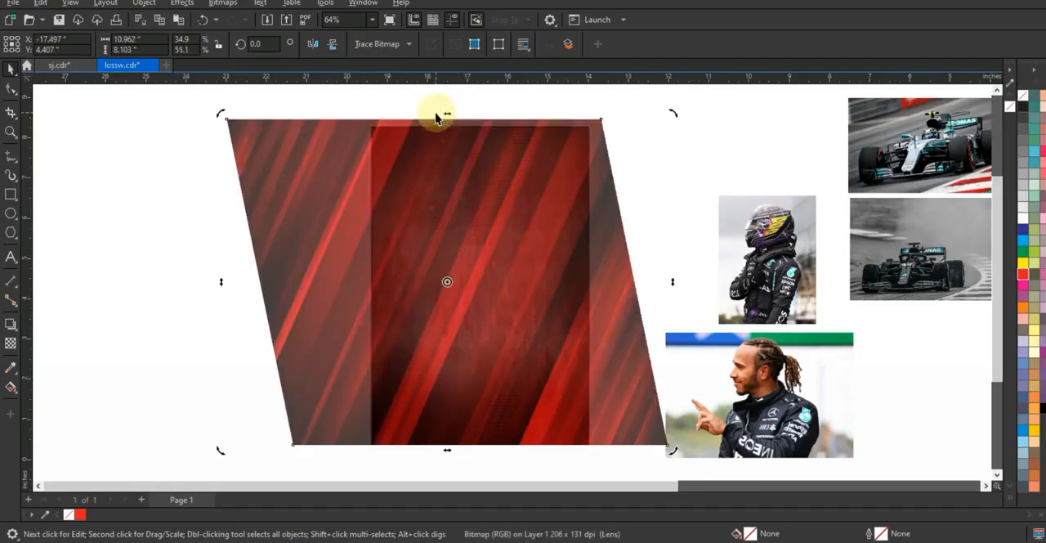
{"action": "left_click_drag", "start_coordinate": [447, 454], "coordinate": [460, 454]}
{"action": "left_click", "coordinate": [245, 278]}
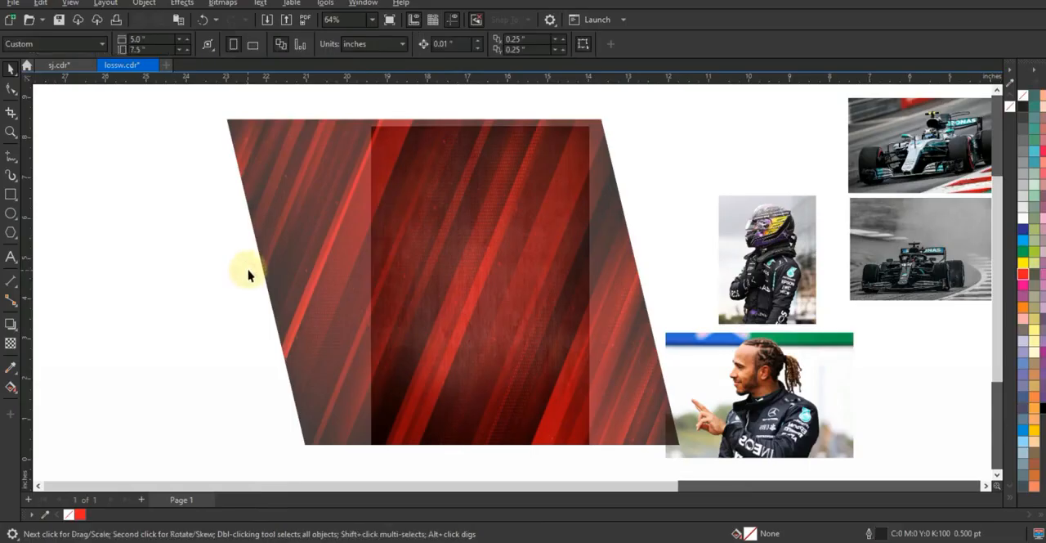
Trace the bright diagonal stripe across the middle with a closed four-sided Freehand outline about 4.38 by 8.6 inches.
{"action": "left_click", "coordinate": [10, 131]}
{"action": "left_click_drag", "start_coordinate": [287, 103], "coordinate": [698, 447]}
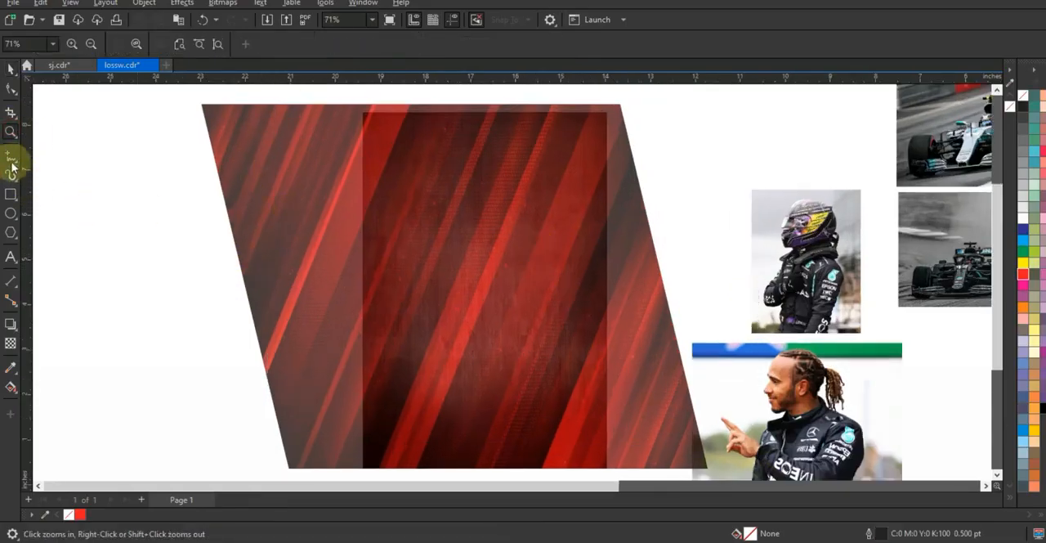
{"action": "left_click", "coordinate": [11, 155]}
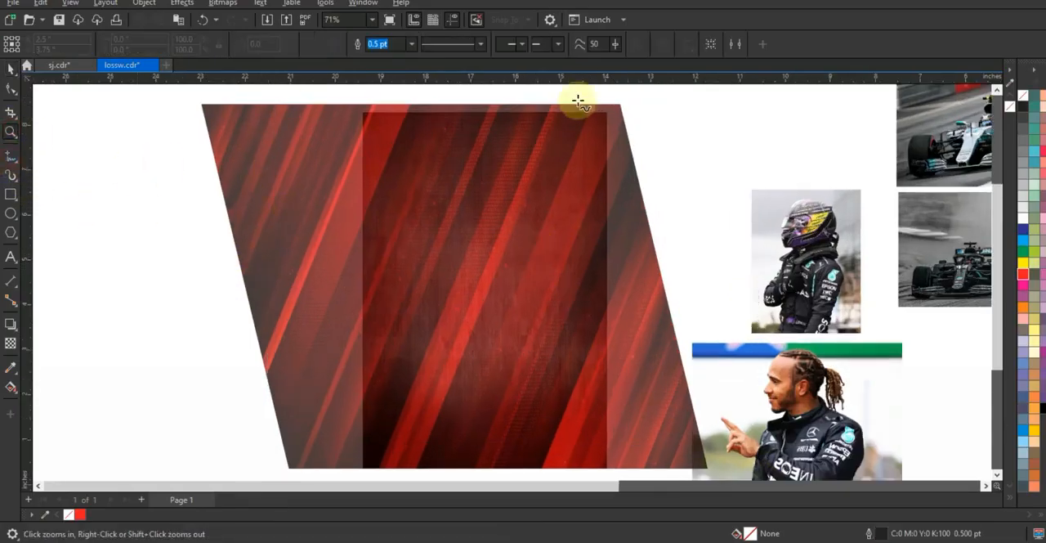
{"action": "left_click", "coordinate": [527, 102]}
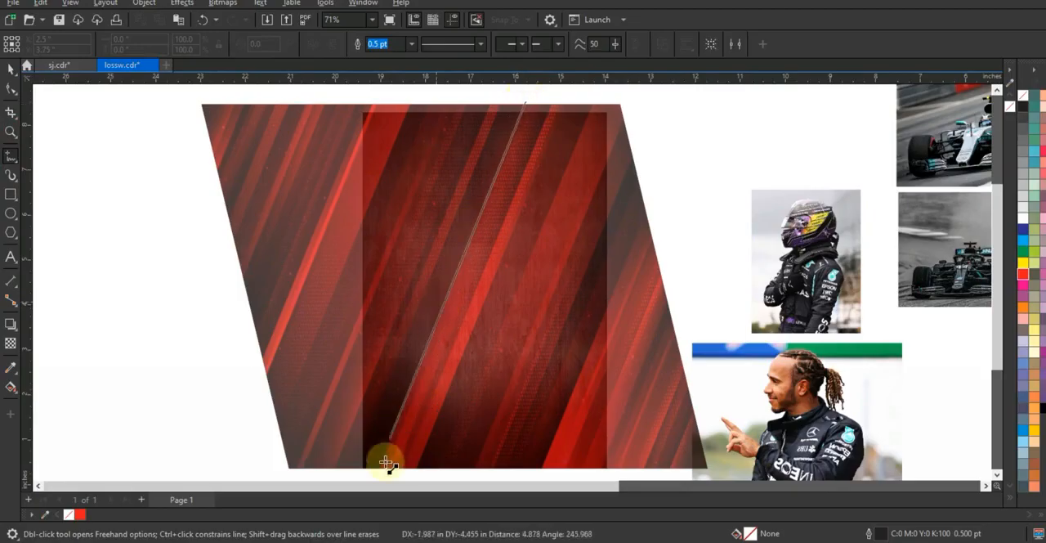
{"action": "left_click", "coordinate": [372, 438]}
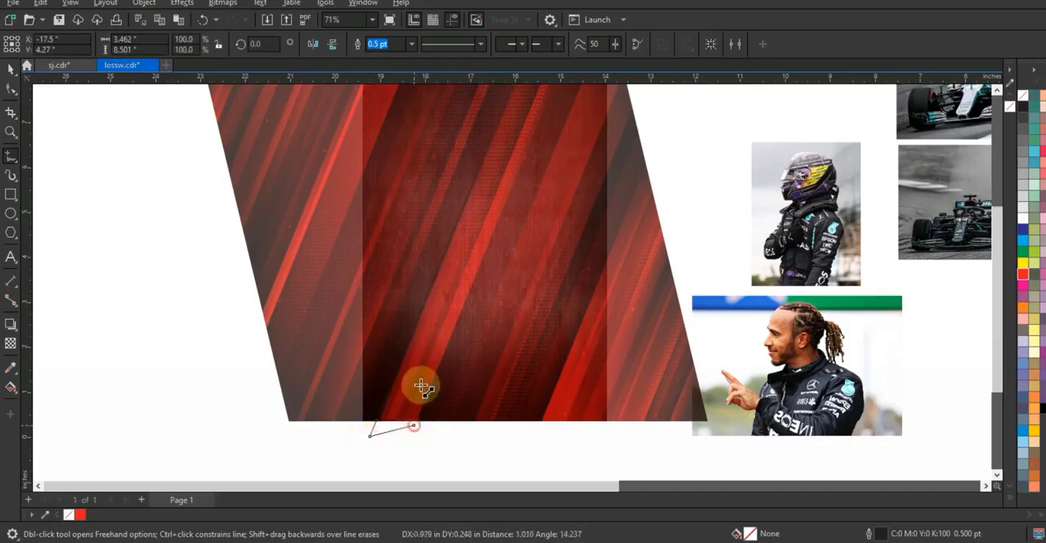
{"action": "left_click", "coordinate": [415, 426]}
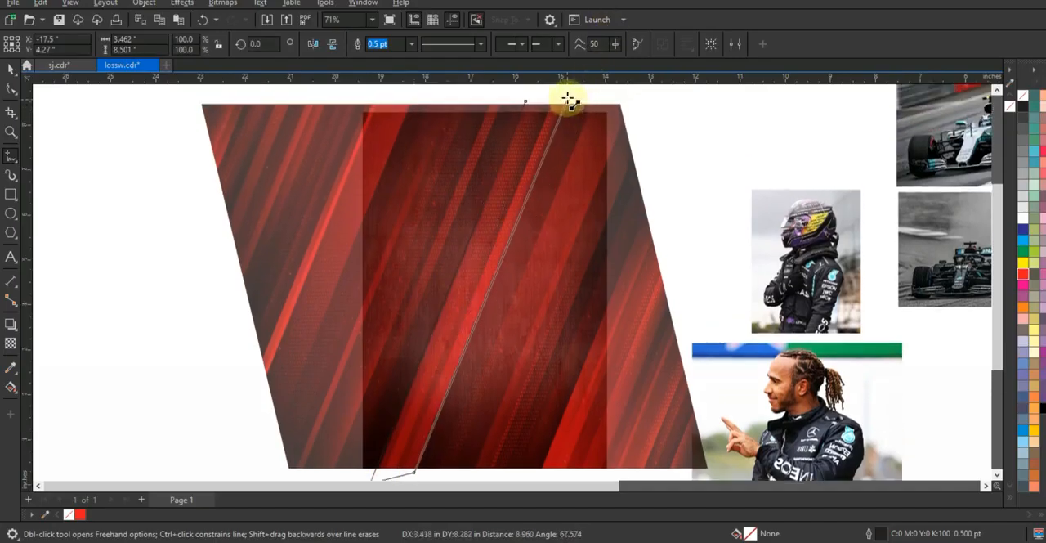
{"action": "left_click", "coordinate": [566, 97]}
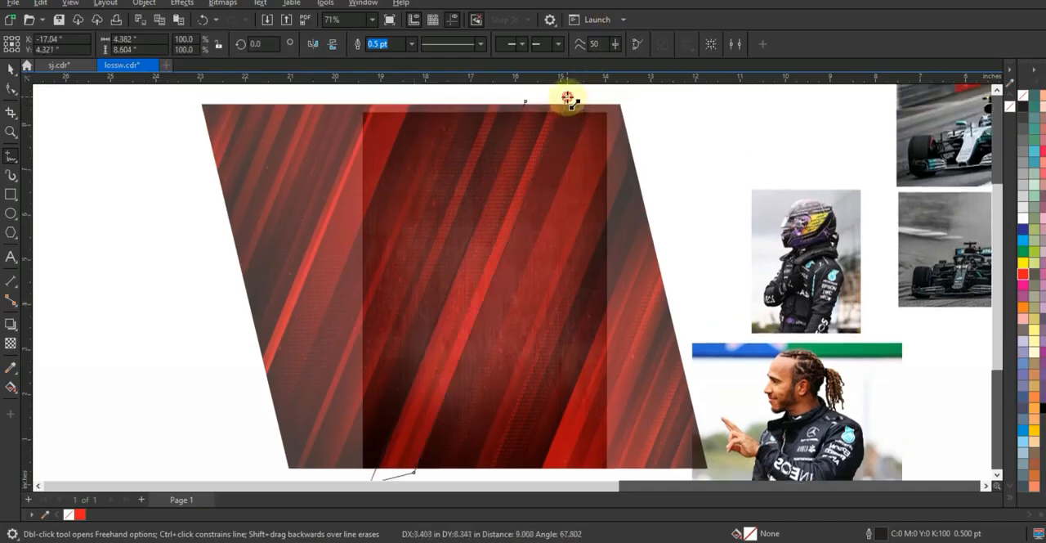
{"action": "left_click", "coordinate": [526, 104]}
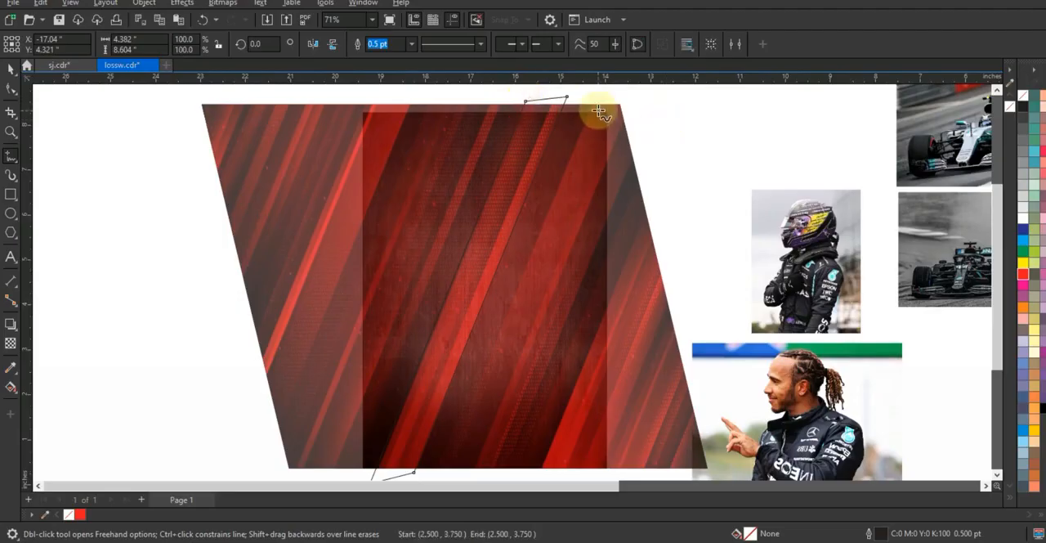
Trace the broad diagonal band along the grunge rectangle's right side with a closed four-sided Freehand outline about 4.0 by 7.77 inches.
{"action": "key", "text": "F3"}
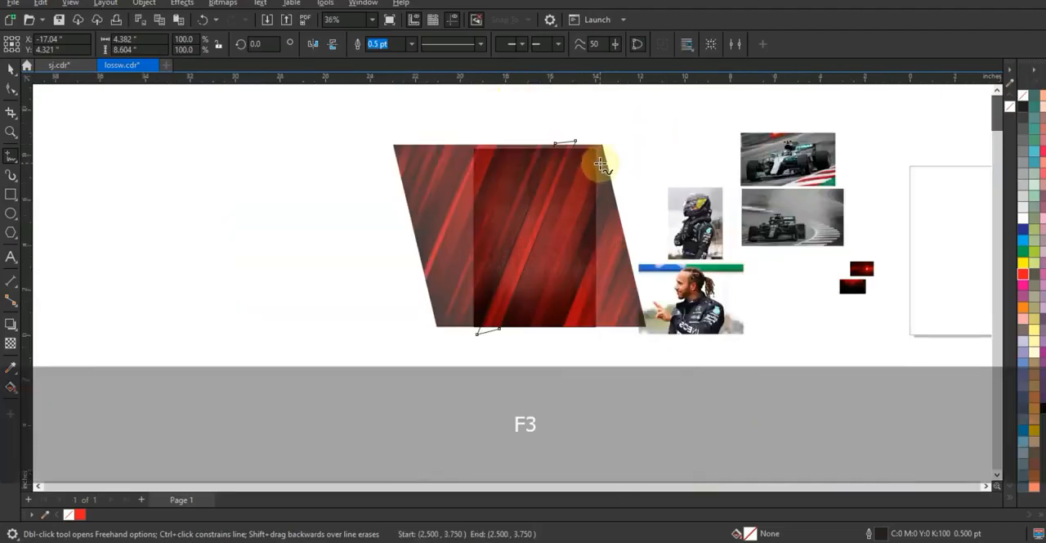
{"action": "left_click", "coordinate": [600, 166]}
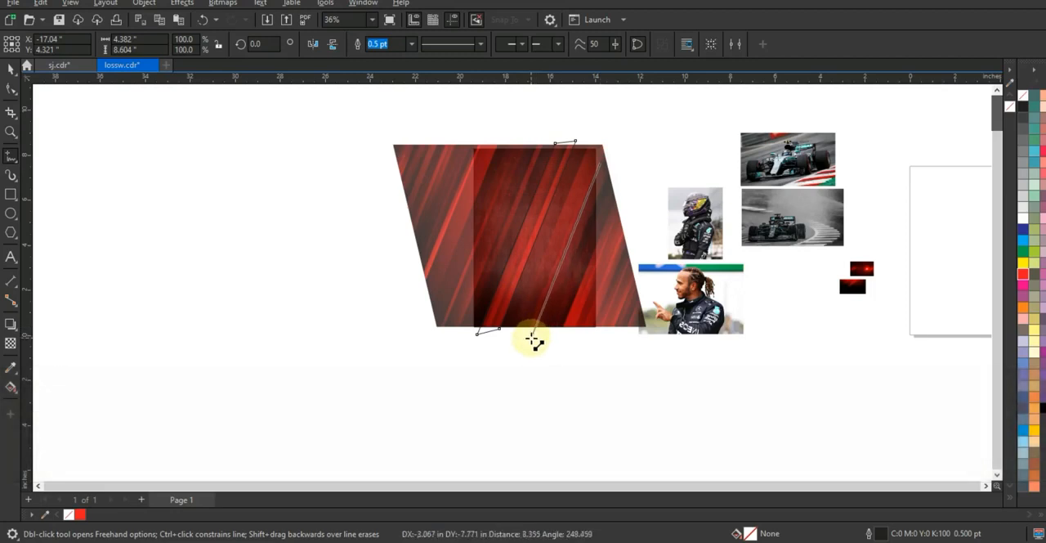
{"action": "left_click", "coordinate": [530, 336]}
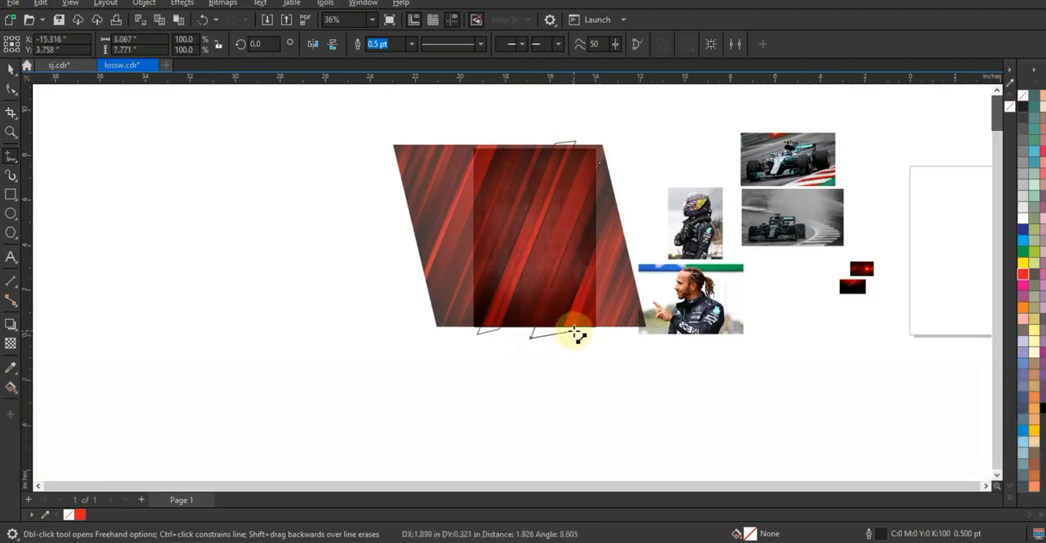
{"action": "left_click", "coordinate": [574, 330]}
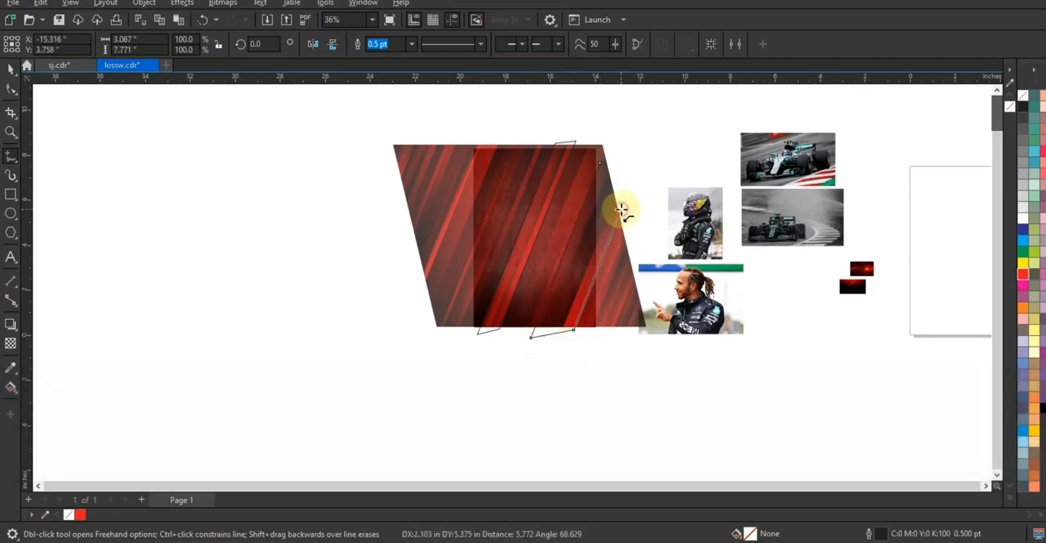
{"action": "left_click", "coordinate": [621, 210]}
{"action": "left_click", "coordinate": [602, 167]}
Trace a narrow diagonal stripe left of the first outline with a closed Freehand outline about 3.16 by 7.74 inches.
{"action": "key", "text": "shift+F2"}
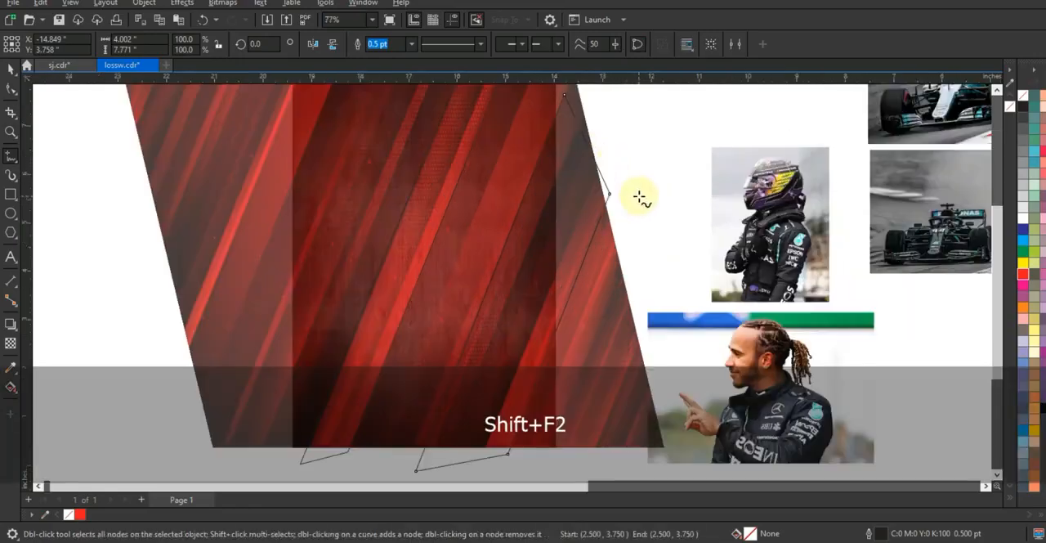
{"action": "key", "text": "F3"}
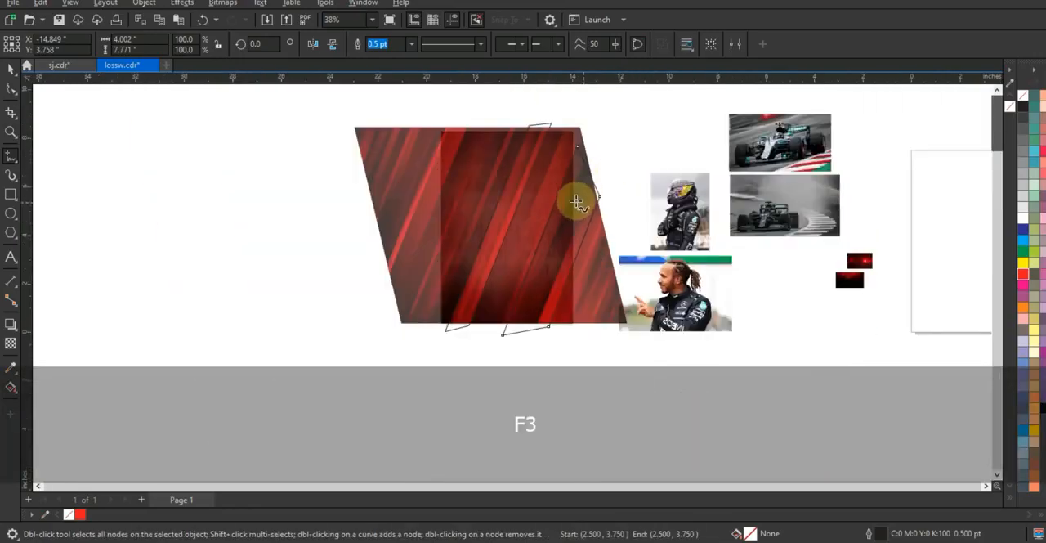
{"action": "left_click", "coordinate": [11, 132]}
{"action": "left_click_drag", "start_coordinate": [636, 331], "coordinate": [648, 334]}
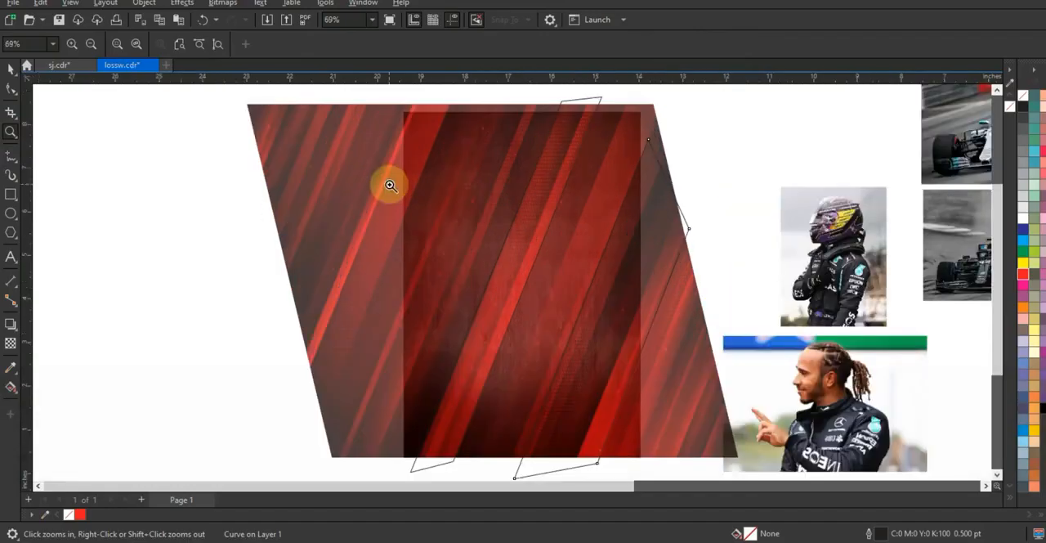
{"action": "left_click", "coordinate": [9, 155]}
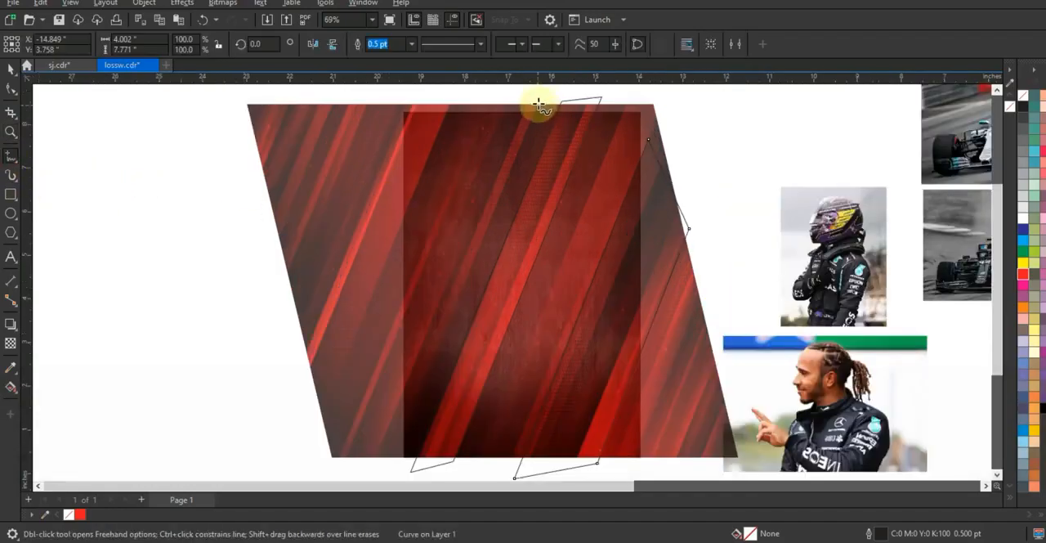
{"action": "left_click", "coordinate": [538, 101]}
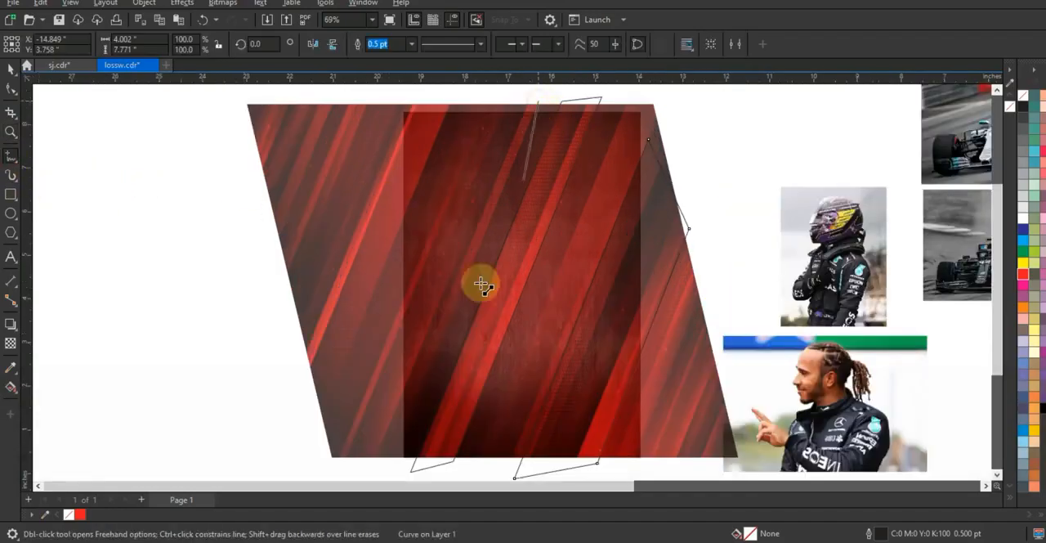
{"action": "left_click", "coordinate": [403, 436]}
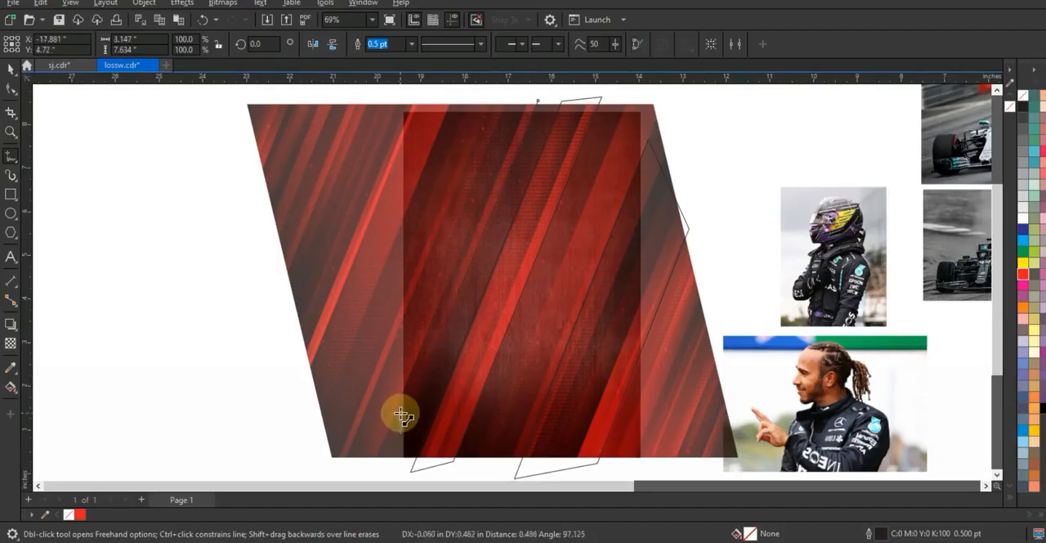
{"action": "left_click", "coordinate": [530, 98]}
Fill the three traced stripe outlines with black and combine them into one curve.
{"action": "left_click", "coordinate": [14, 88]}
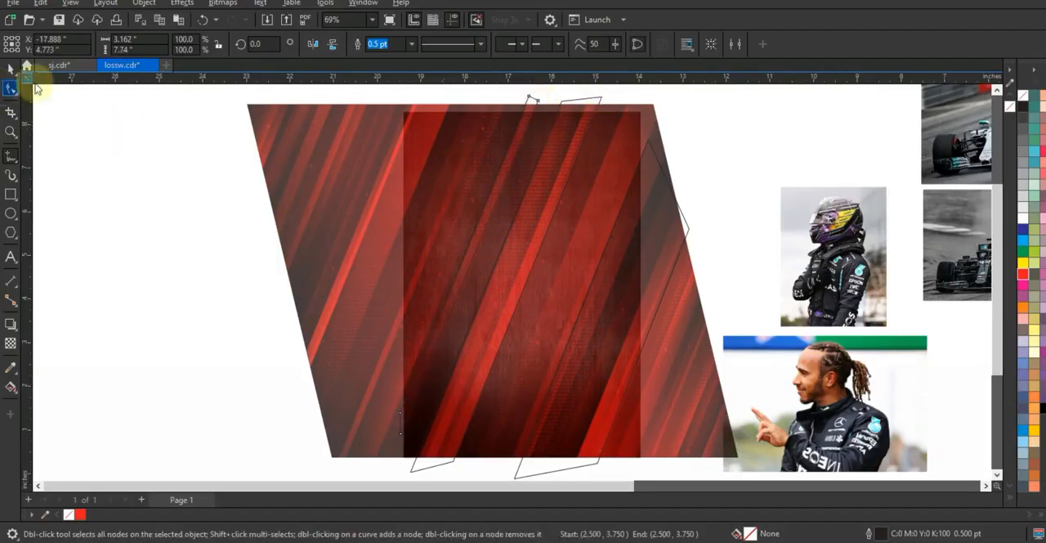
{"action": "left_click", "coordinate": [565, 166], "text": "shift"}
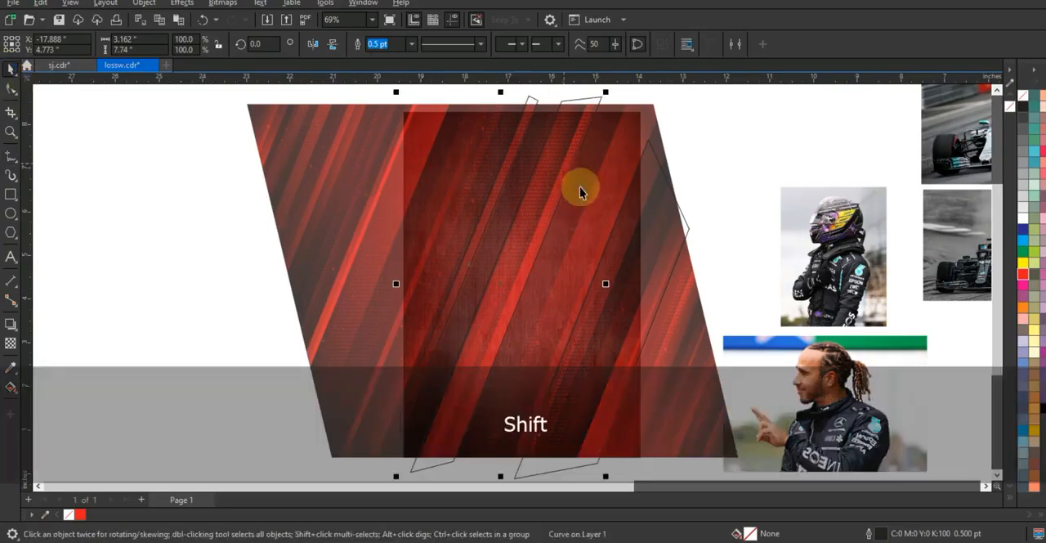
{"action": "left_click", "coordinate": [649, 243], "text": "shift"}
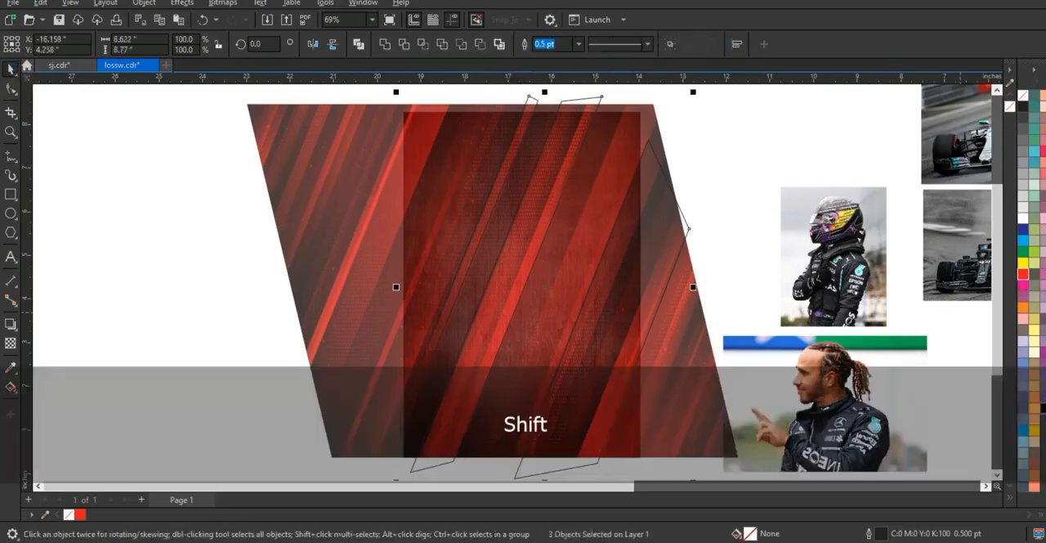
{"action": "left_click", "coordinate": [1042, 405]}
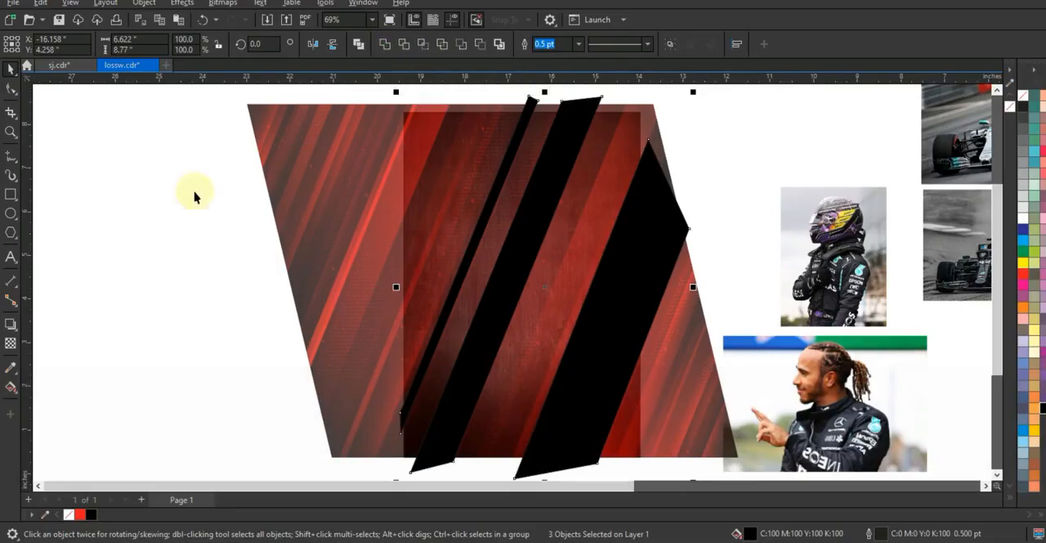
Set the red striped image's uniform transparency to 0.
{"action": "left_click", "coordinate": [349, 218]}
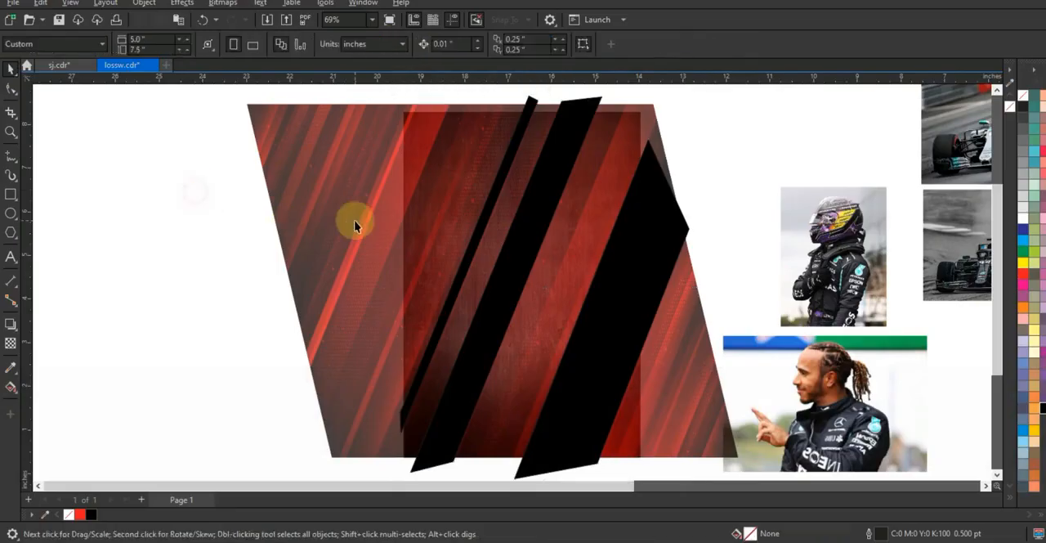
{"action": "left_click", "coordinate": [11, 344]}
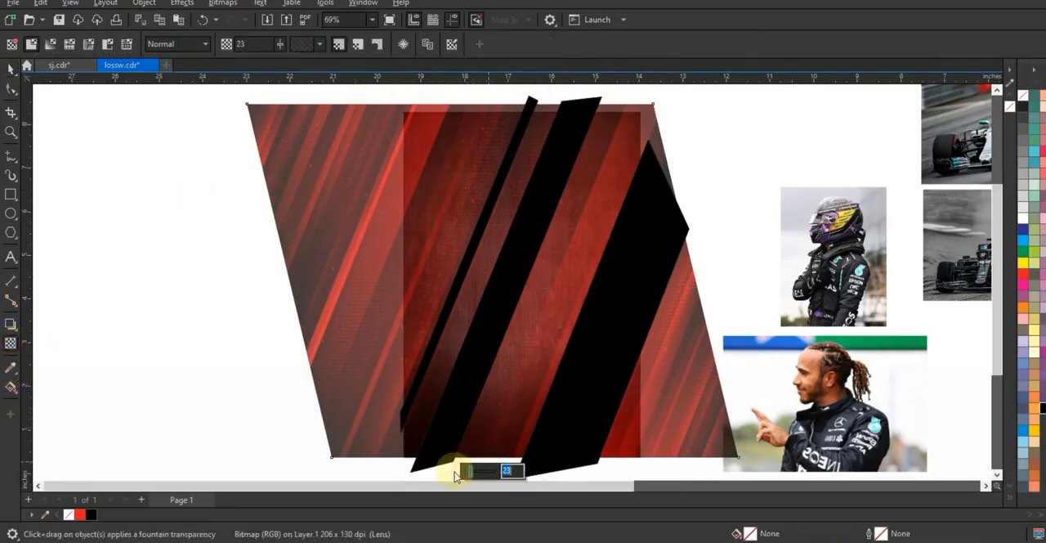
{"action": "left_click_drag", "start_coordinate": [470, 472], "coordinate": [460, 473]}
{"action": "left_click", "coordinate": [11, 71]}
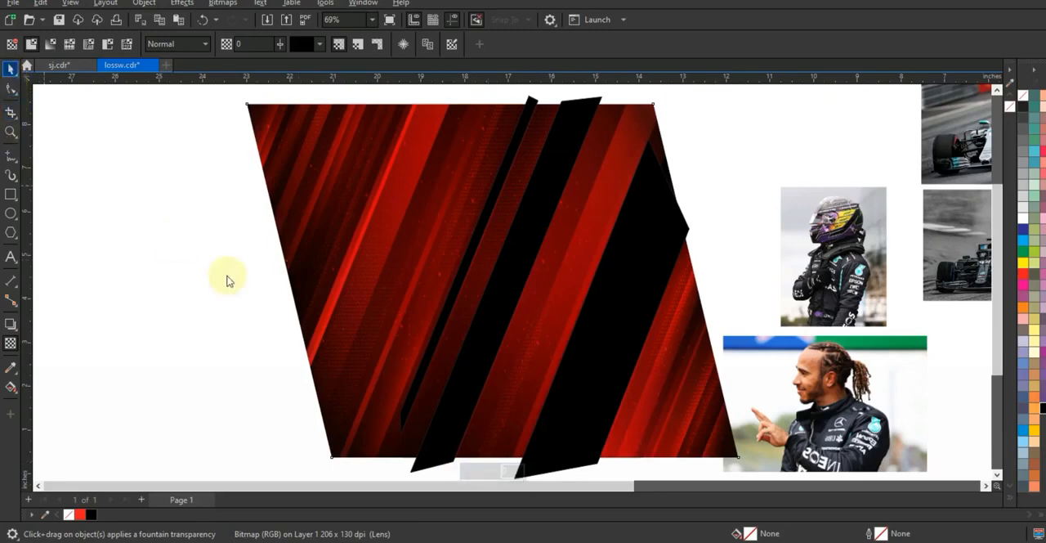
PowerClip the red striped image inside the black diagonal shapes.
{"action": "right_click", "coordinate": [464, 146]}
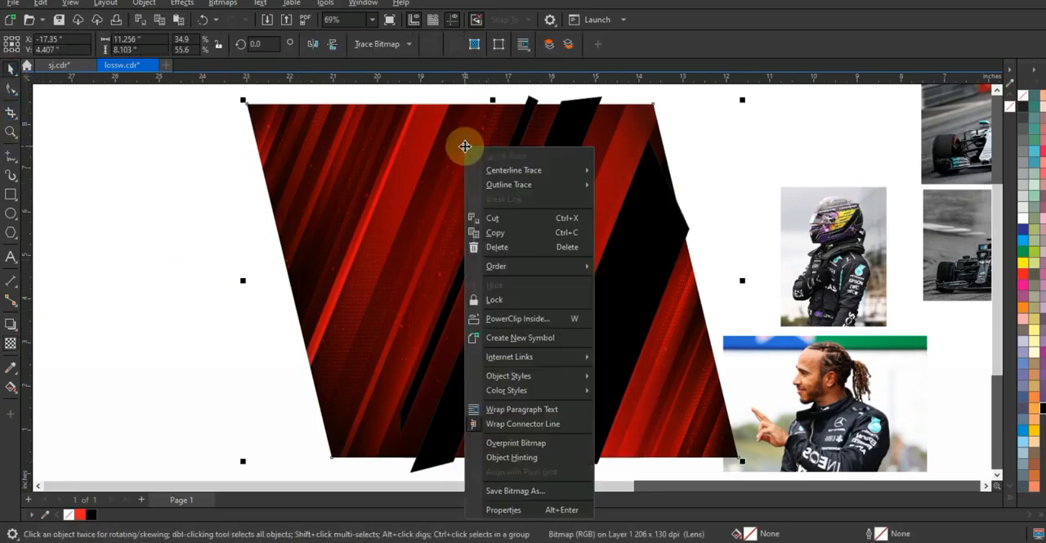
{"action": "left_click", "coordinate": [521, 321]}
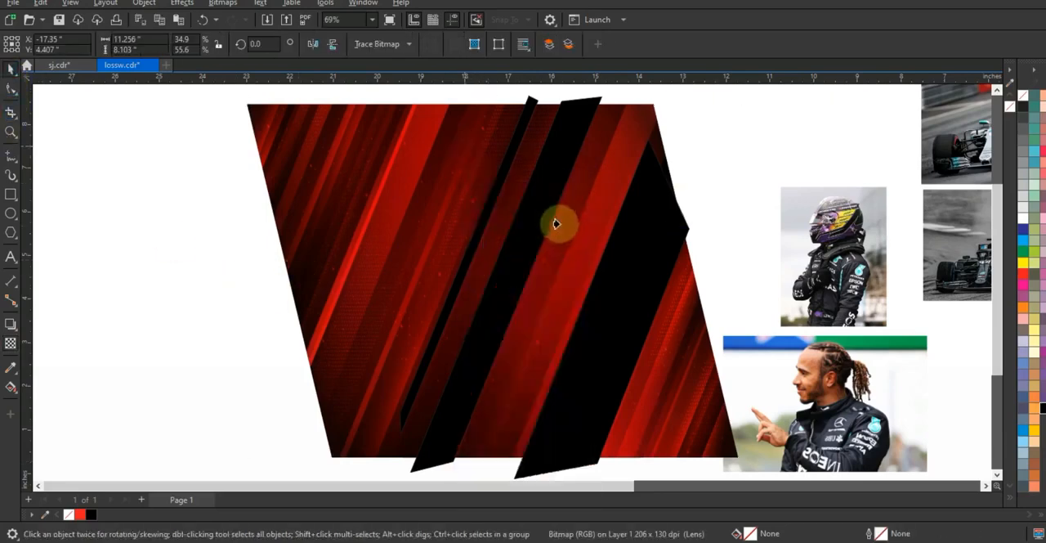
{"action": "left_click", "coordinate": [546, 208]}
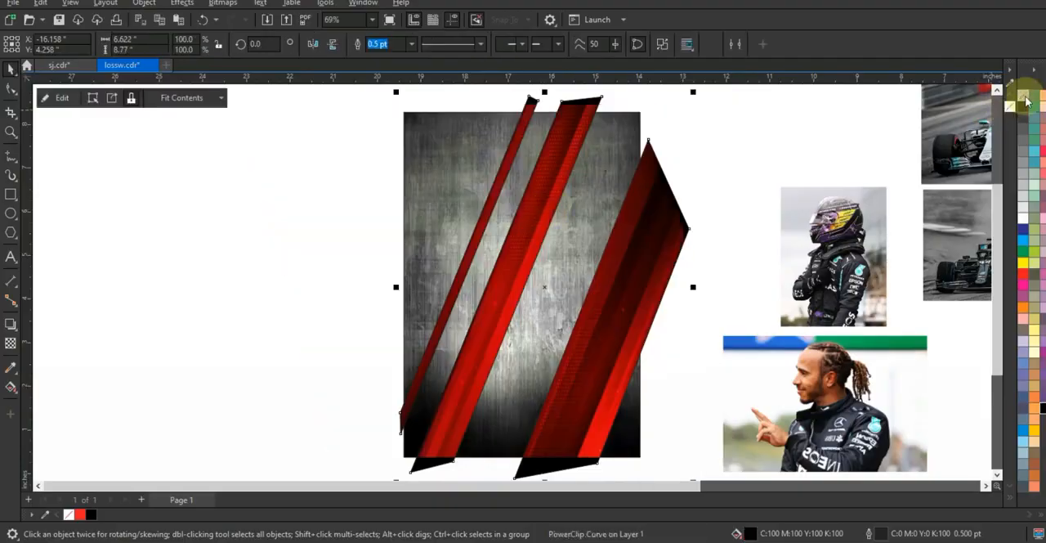
Remove the black fill and outline from the PowerClipped stripe shapes.
{"action": "left_click", "coordinate": [689, 140]}
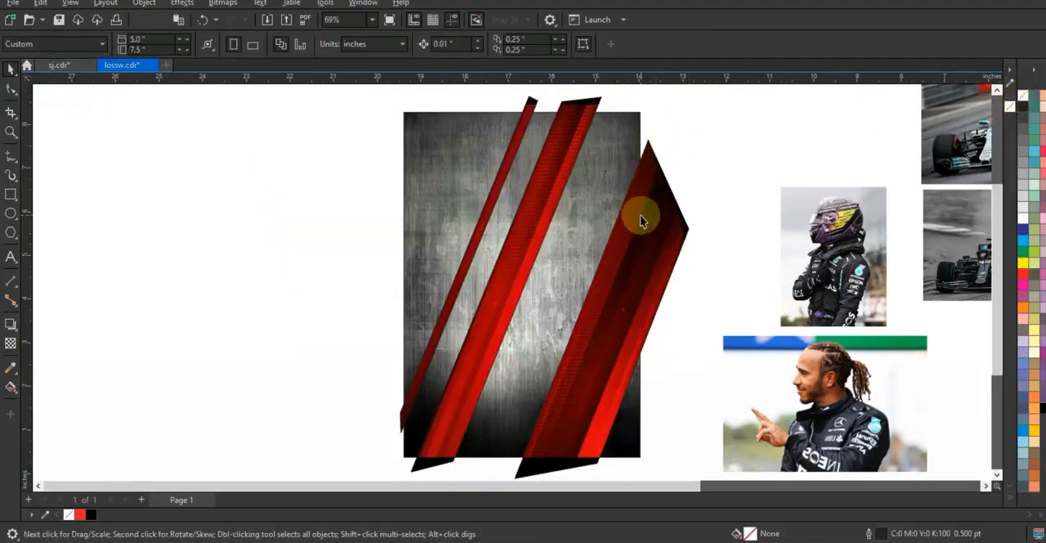
{"action": "left_click", "coordinate": [642, 220]}
{"action": "right_click", "coordinate": [1021, 97]}
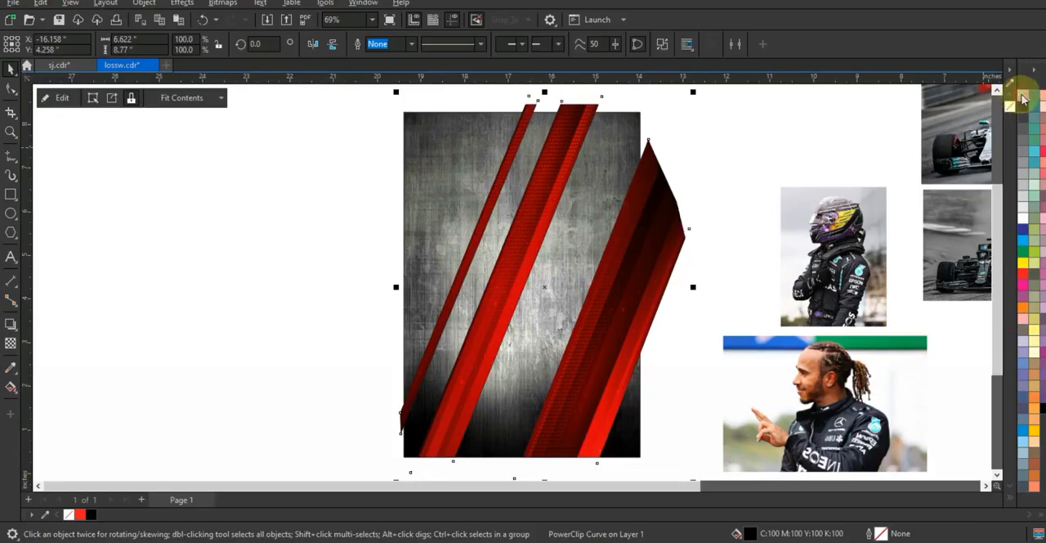
{"action": "left_click", "coordinate": [662, 237]}
{"action": "left_click", "coordinate": [662, 237]}
{"action": "left_click", "coordinate": [679, 240]}
{"action": "left_click", "coordinate": [679, 239]}
{"action": "left_click", "coordinate": [719, 214]}
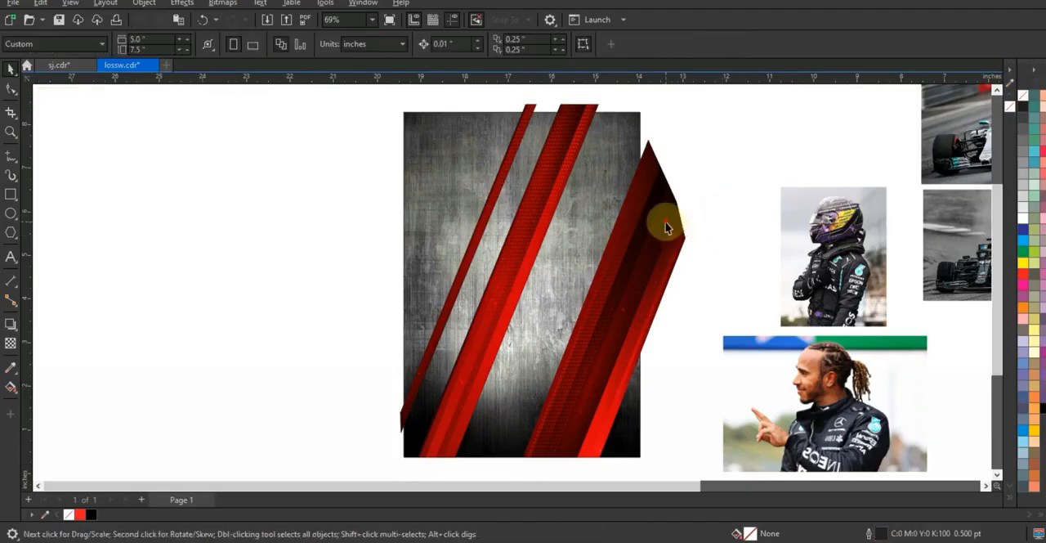
{"action": "left_click", "coordinate": [666, 227]}
{"action": "left_click", "coordinate": [731, 188]}
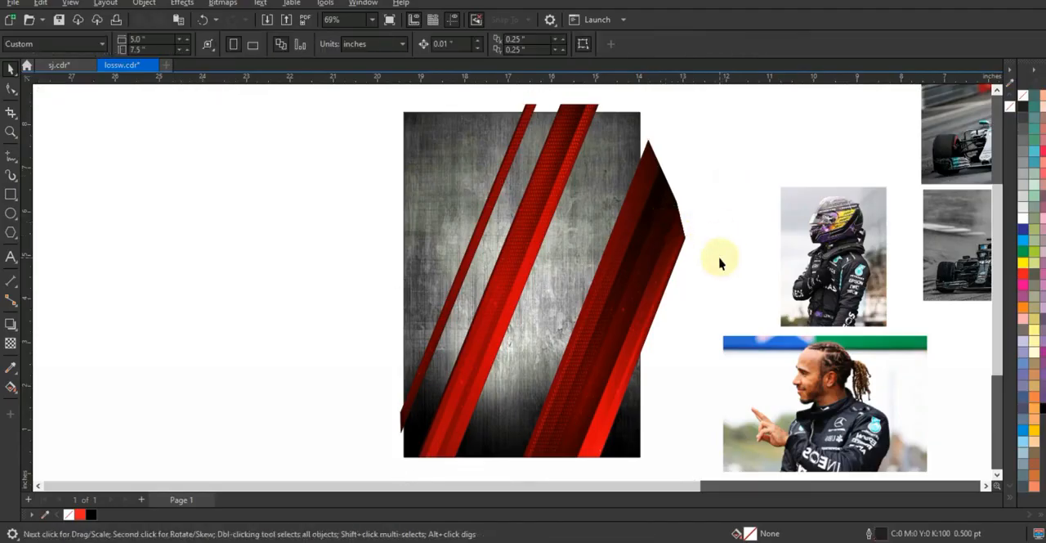
Move the small dark red streaked image beside the grunge rectangle and enlarge it to about 5.64 by 3.17 inches.
{"action": "key", "text": "F3"}
{"action": "left_click", "coordinate": [838, 310]}
{"action": "left_click_drag", "start_coordinate": [838, 310], "coordinate": [442, 334]}
{"action": "left_click_drag", "start_coordinate": [378, 151], "coordinate": [662, 375]}
{"action": "key", "text": "shift+F2"}
{"action": "key", "text": "Escape"}
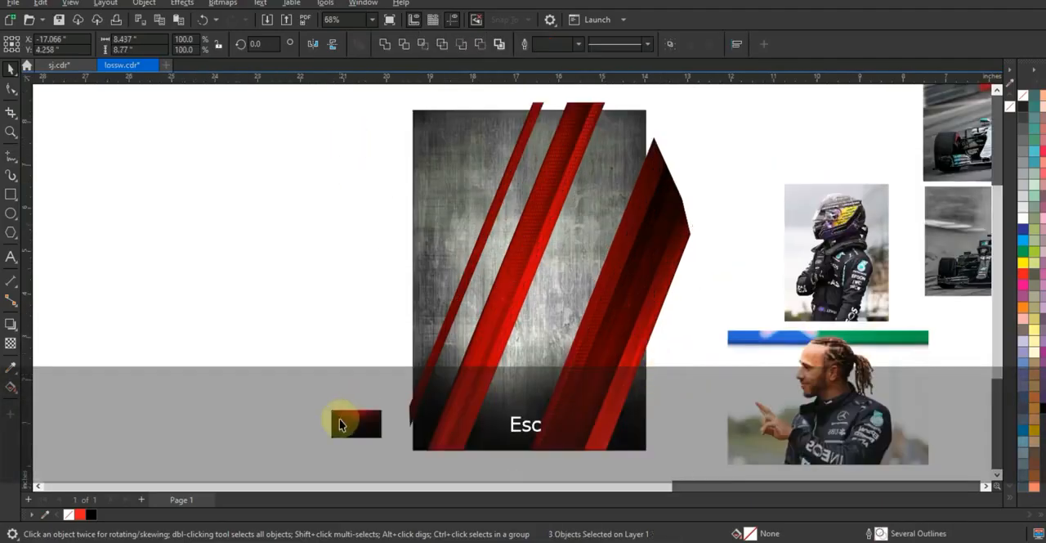
{"action": "left_click", "coordinate": [341, 424]}
{"action": "left_click_drag", "start_coordinate": [385, 409], "coordinate": [479, 300]}
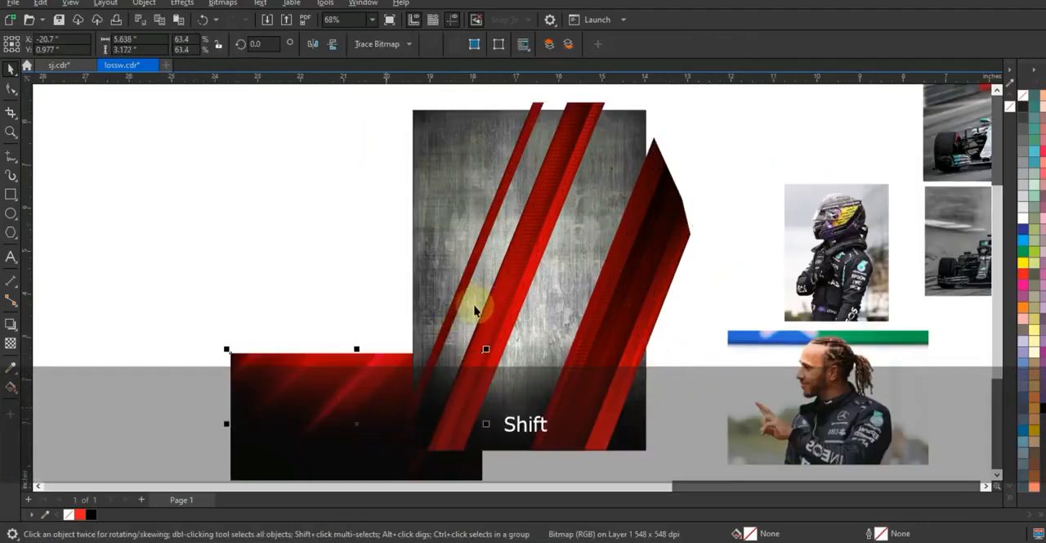
Rotate the dark red image to about 250° over the poster's lower part and order it between the grunge background and the stripes.
{"action": "left_click_drag", "start_coordinate": [352, 372], "coordinate": [288, 244]}
{"action": "left_click", "coordinate": [288, 244]}
{"action": "left_click_drag", "start_coordinate": [426, 363], "coordinate": [213, 414]}
{"action": "left_click_drag", "start_coordinate": [313, 303], "coordinate": [524, 352]}
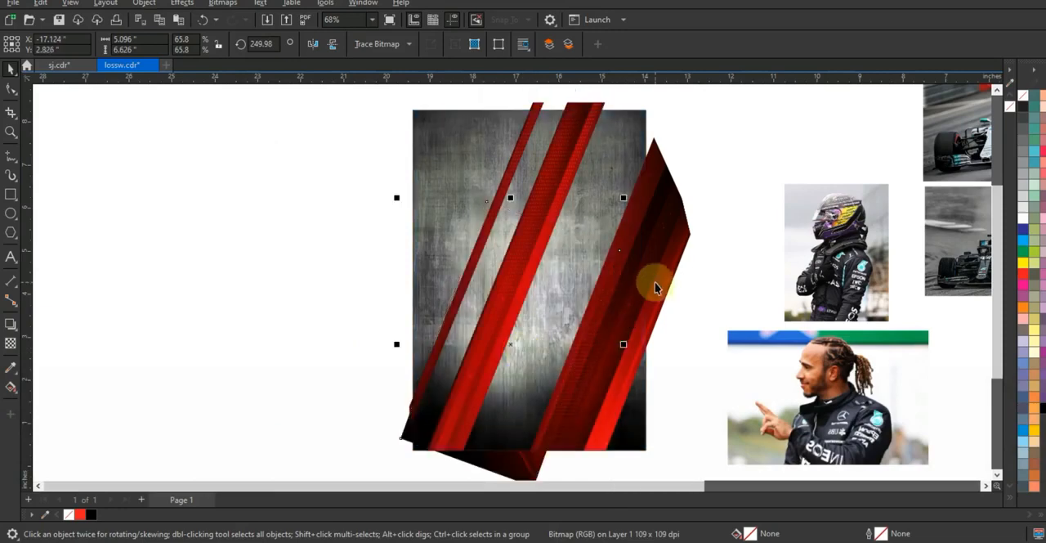
{"action": "key", "text": "ctrl"}
{"action": "key", "text": "ctrl+Page_Up"}
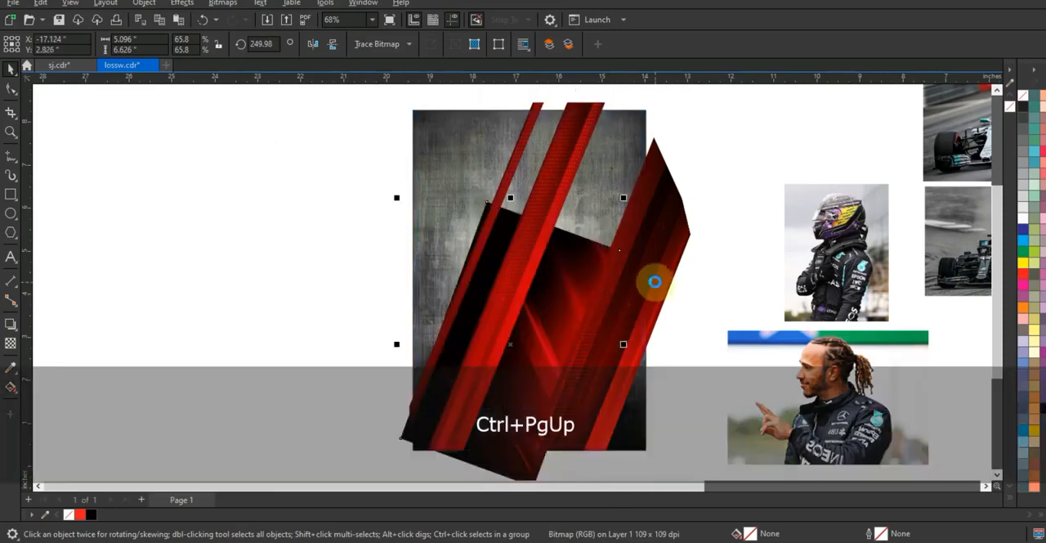
Enlarge the tilted dark red image to about 7.45 by 9.47 inches, extending it upward behind the red stripes.
{"action": "key", "text": "F3"}
{"action": "left_click_drag", "start_coordinate": [641, 238], "coordinate": [688, 177]}
{"action": "right_click", "coordinate": [672, 230]}
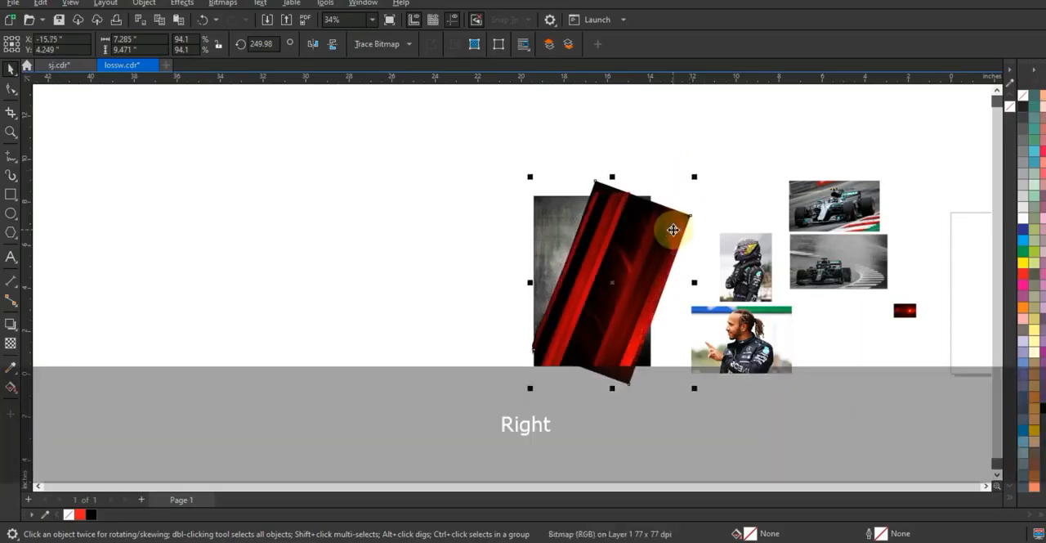
{"action": "left_click", "coordinate": [641, 200]}
{"action": "left_click", "coordinate": [685, 218]}
{"action": "left_click", "coordinate": [685, 218]}
{"action": "left_click_drag", "start_coordinate": [613, 177], "coordinate": [618, 175]}
{"action": "left_click", "coordinate": [627, 379]}
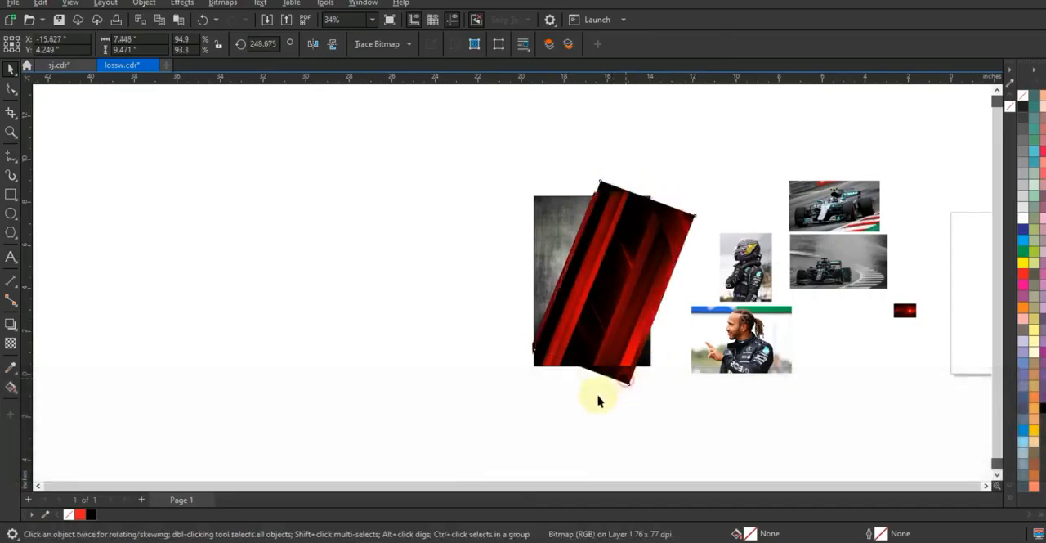
Rotate the dark red image to 248.675° and enlarge it to about 8.8 by 11.2 inches, covering the rectangle's right side.
{"action": "left_click", "coordinate": [611, 379]}
{"action": "left_click_drag", "start_coordinate": [530, 393], "coordinate": [514, 413]}
{"action": "left_click_drag", "start_coordinate": [591, 379], "coordinate": [597, 388]}
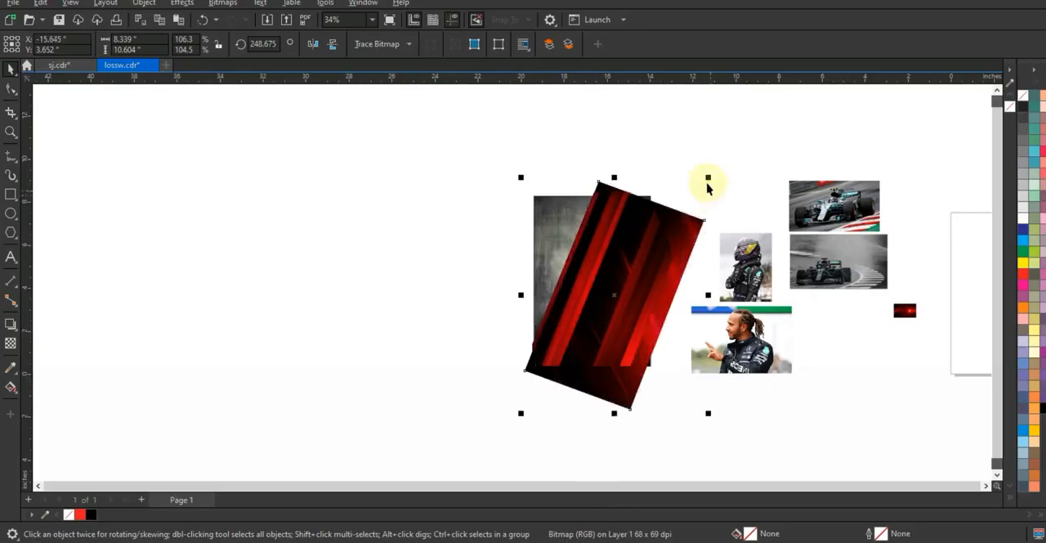
{"action": "left_click_drag", "start_coordinate": [710, 180], "coordinate": [670, 353]}
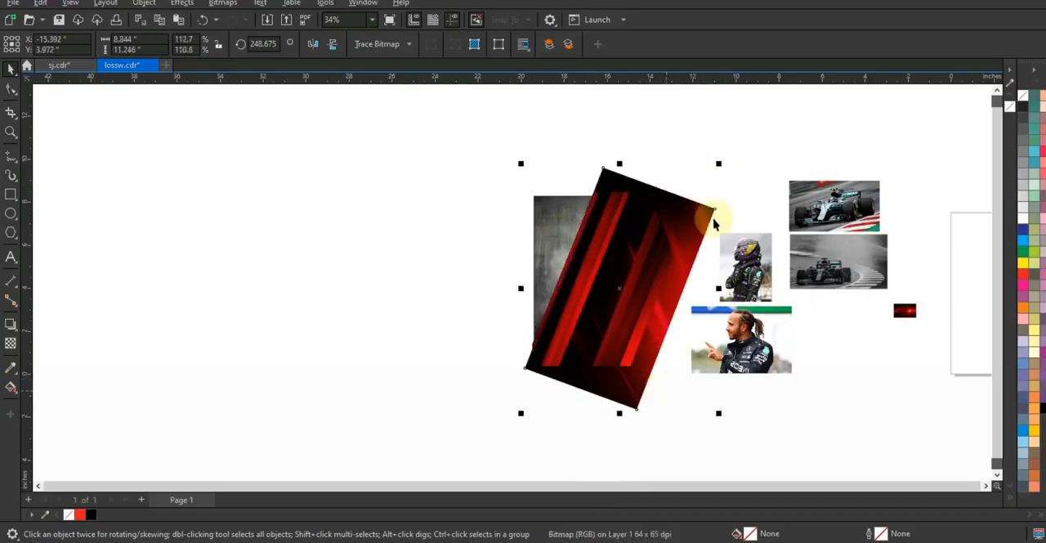
PowerClip the dark red image and the red stripes inside the grunge rectangle.
{"action": "key", "text": "shift+F2"}
{"action": "key", "text": "Escape"}
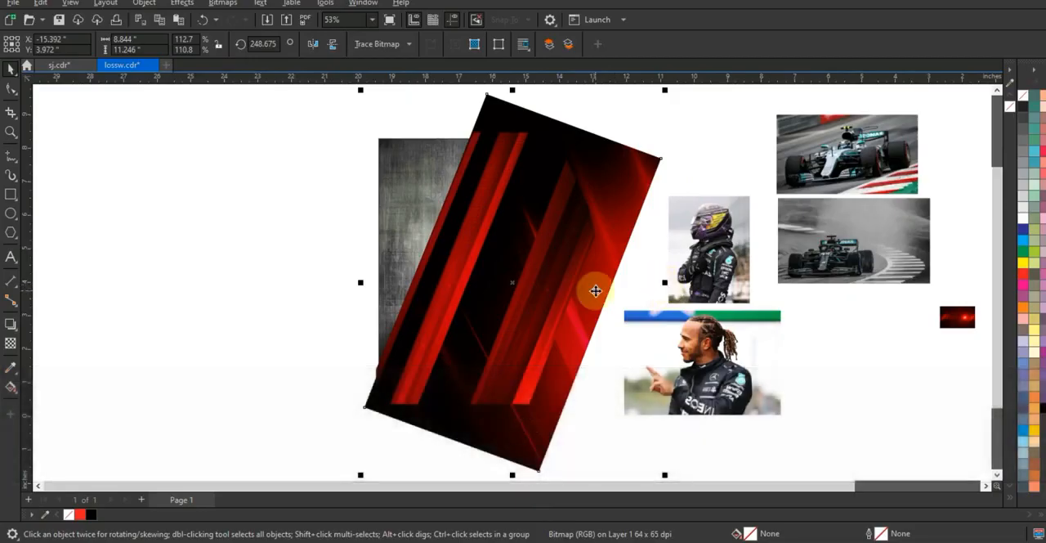
{"action": "key", "text": "w"}
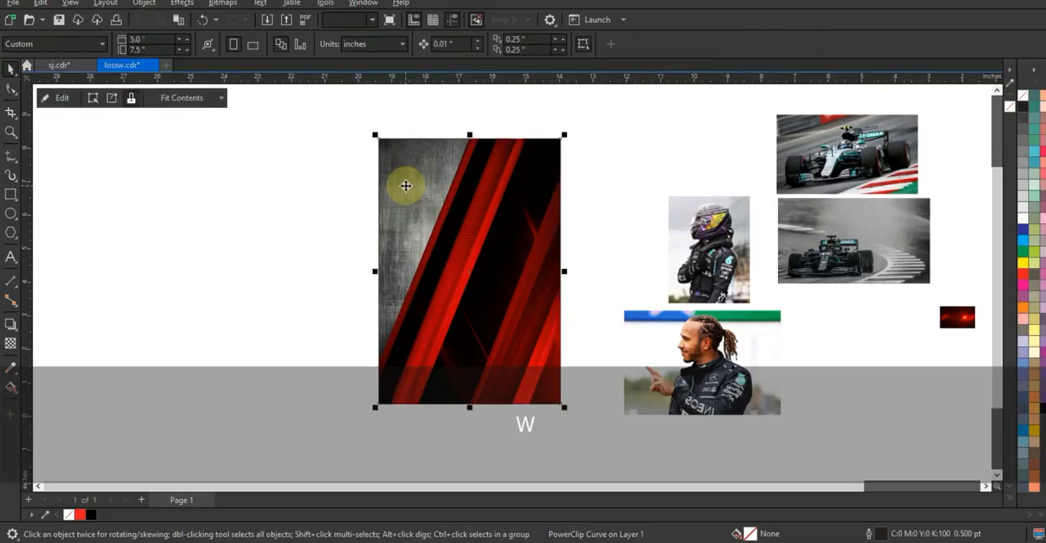
{"action": "left_click", "coordinate": [262, 241]}
{"action": "left_click", "coordinate": [523, 239]}
{"action": "key", "text": "shift+F2"}
{"action": "key", "text": "Escape"}
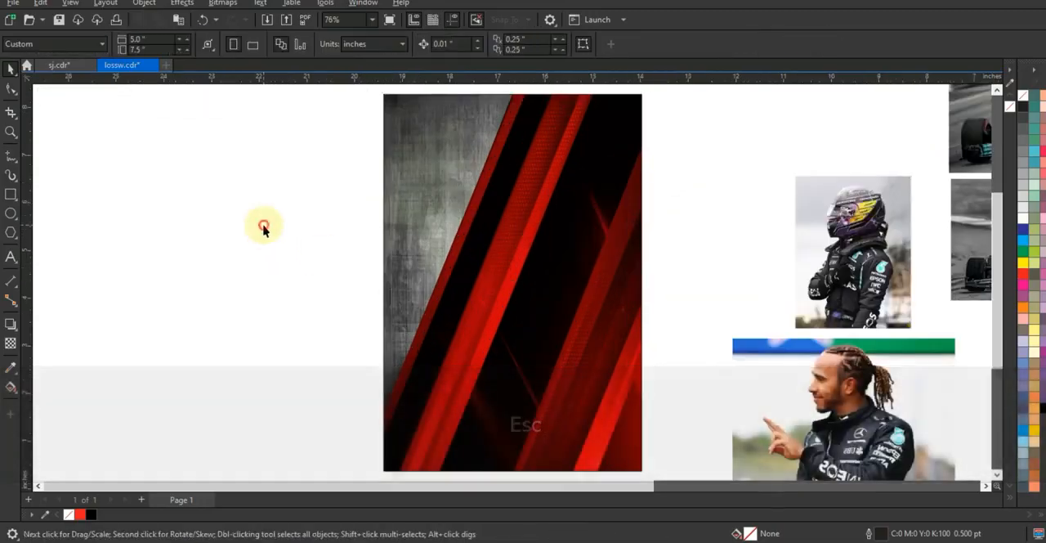
Move the two racing car photos beside the poster's left edge, enlarging the grey one to about 5.73 by 3.22 inches and the coloured one to 5.32 by 3.
{"action": "left_click", "coordinate": [448, 306]}
{"action": "left_click_drag", "start_coordinate": [965, 266], "coordinate": [181, 286]}
{"action": "left_click_drag", "start_coordinate": [969, 131], "coordinate": [199, 416]}
{"action": "left_click", "coordinate": [279, 302], "text": "shift"}
{"action": "key", "text": "c"}
{"action": "left_click_drag", "start_coordinate": [385, 195], "coordinate": [423, 167]}
{"action": "left_click_drag", "start_coordinate": [290, 402], "coordinate": [219, 393]}
{"action": "left_click_drag", "start_coordinate": [316, 198], "coordinate": [254, 144]}
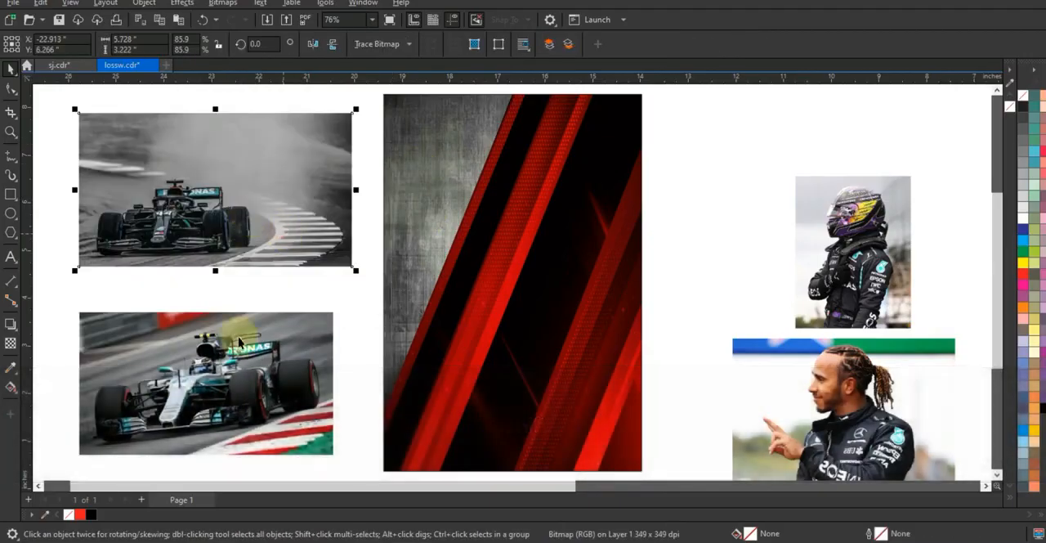
Place the coloured racing car photo in front of the poster's lower part and enlarge it to about 5.76 by 3.24 inches.
{"action": "left_click_drag", "start_coordinate": [245, 368], "coordinate": [532, 375]}
{"action": "key", "text": "shift+Page_Up"}
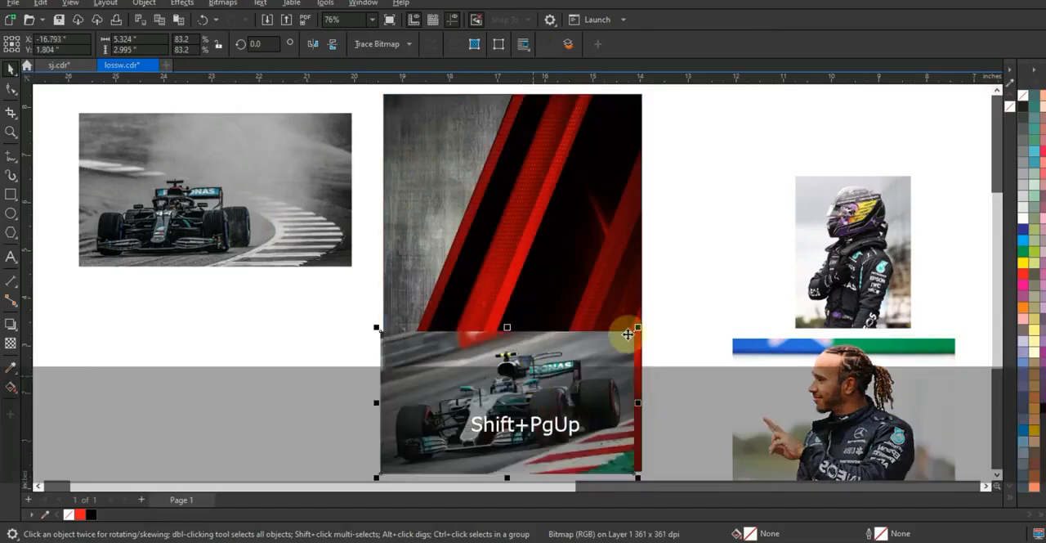
{"action": "mouse_move", "coordinate": [643, 327]}
{"action": "left_mouse_down"}
{"action": "mouse_move", "coordinate": [663, 313]}
{"action": "mouse_move", "coordinate": [651, 321]}
{"action": "left_mouse_up"}
{"action": "key", "text": "ctrl+z"}
{"action": "left_click", "coordinate": [632, 337]}
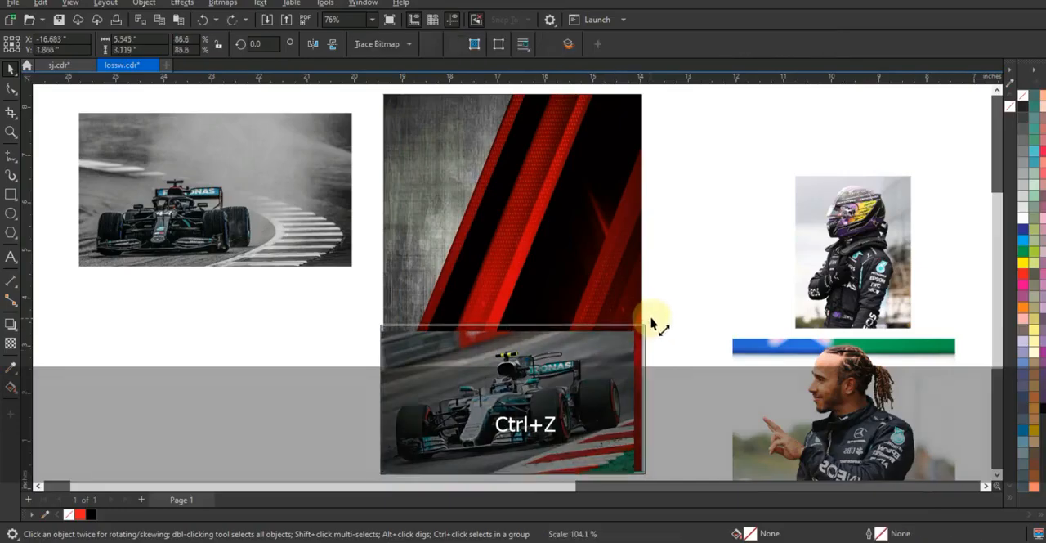
{"action": "left_click_drag", "start_coordinate": [376, 321], "coordinate": [371, 317]}
{"action": "left_click", "coordinate": [455, 348]}
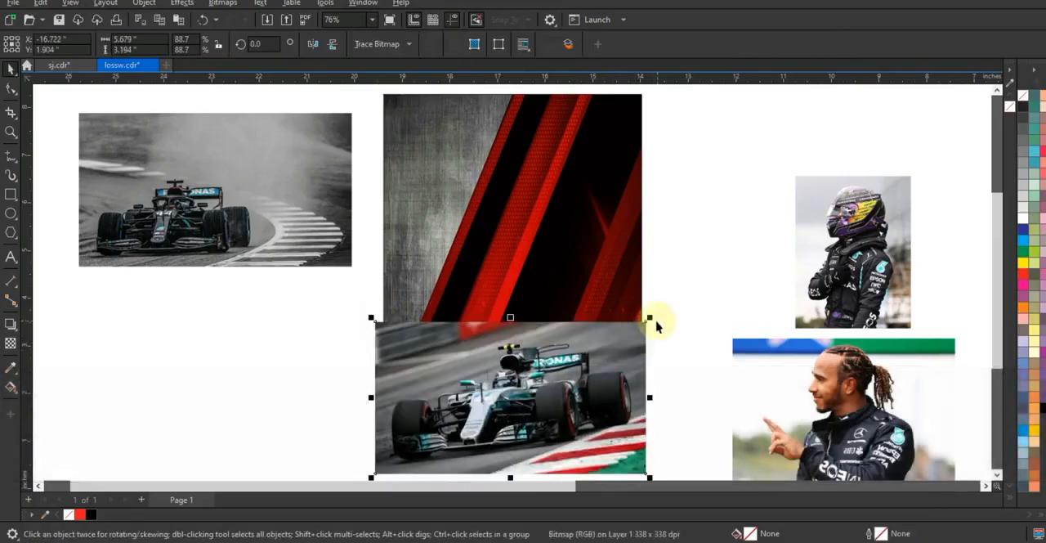
{"action": "left_click_drag", "start_coordinate": [652, 319], "coordinate": [660, 319]}
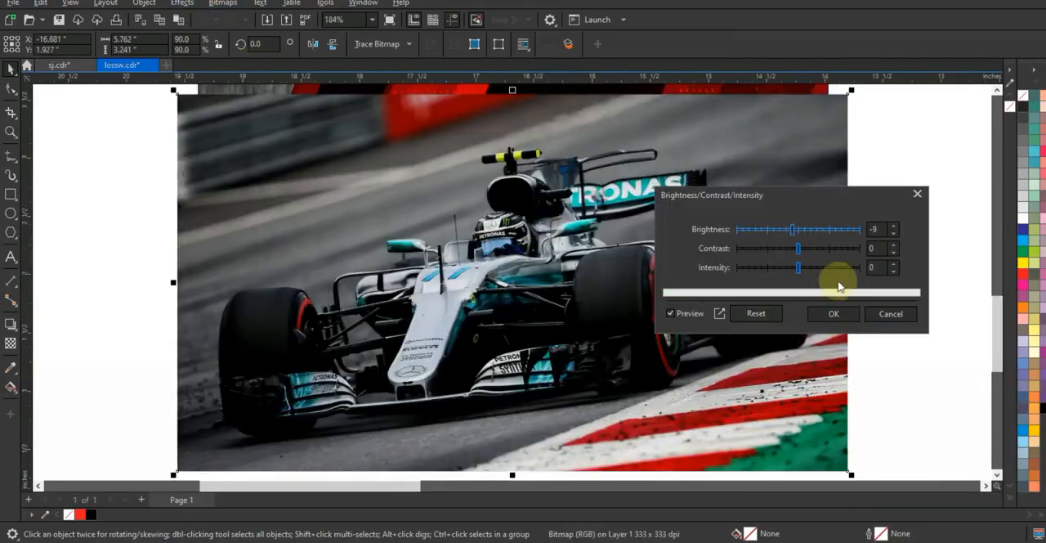
Apply a brightness of -9 to the coloured car photo and fade its upper edge with a fountain transparency.
{"action": "left_click", "coordinate": [833, 315]}
{"action": "key", "text": "F3"}
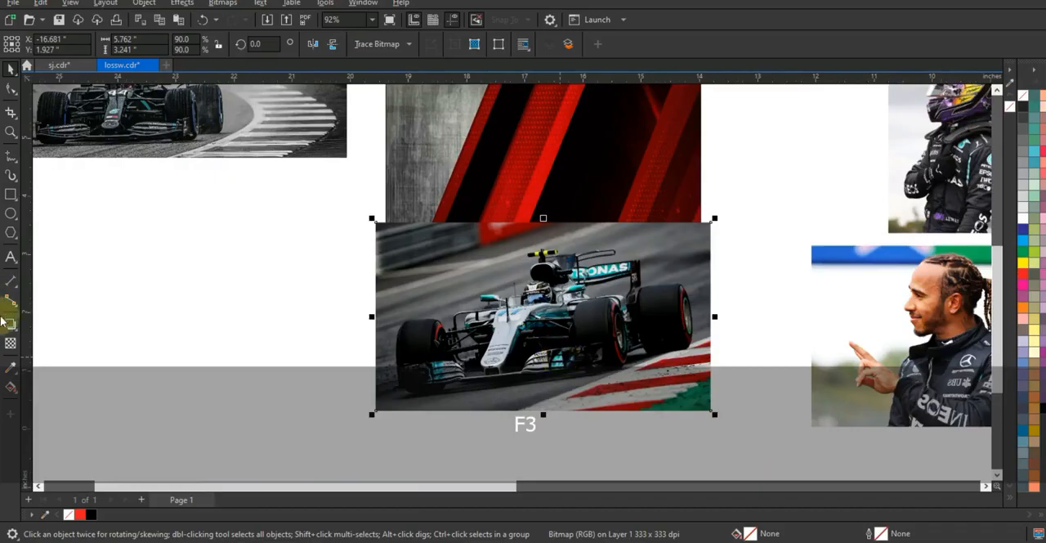
{"action": "left_click", "coordinate": [13, 344]}
{"action": "left_click_drag", "start_coordinate": [533, 278], "coordinate": [532, 234]}
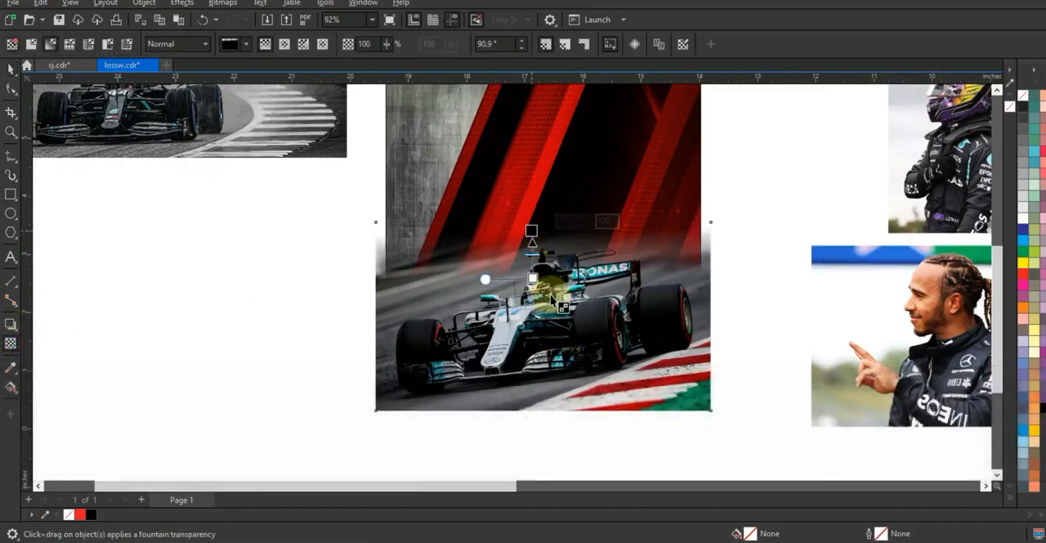
{"action": "left_click", "coordinate": [11, 71]}
PowerClip the faded racing car photo inside the poster rectangle.
{"action": "key", "text": "w"}
{"action": "left_click", "coordinate": [473, 178]}
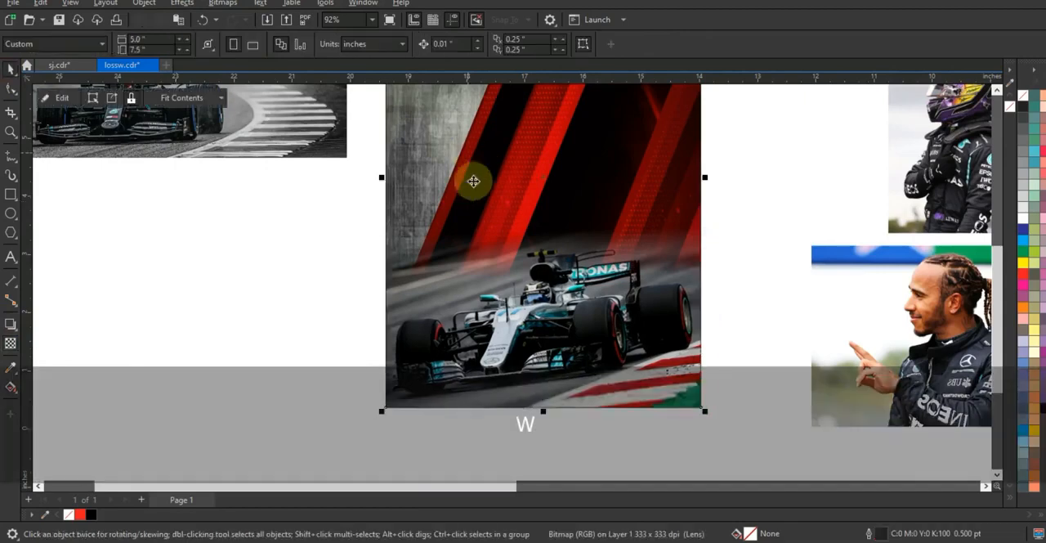
{"action": "key", "text": "shift+F2"}
{"action": "key", "text": "Escape"}
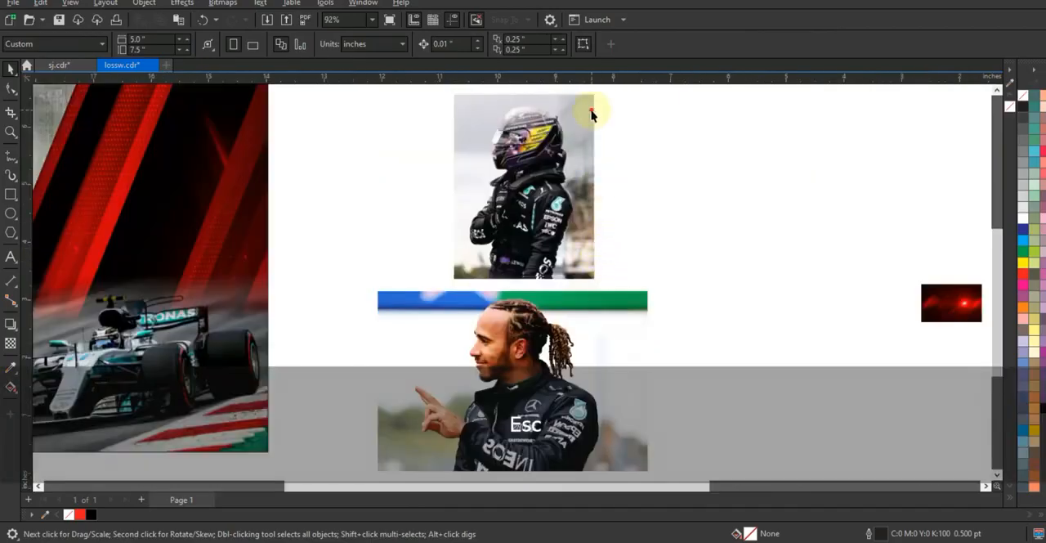
Replace the two driver photos with their background-free cutouts beside the poster.
{"action": "left_click", "coordinate": [591, 113]}
{"action": "left_click", "coordinate": [593, 373], "text": "shift"}
{"action": "key", "text": "Escape"}
{"action": "left_click", "coordinate": [593, 374]}
{"action": "key", "text": "Delete"}
{"action": "left_click", "coordinate": [585, 237]}
{"action": "key", "text": "Delete"}
{"action": "key", "text": "F3"}
{"action": "key", "text": "F3"}
{"action": "key", "text": "Escape"}
{"action": "left_click_drag", "start_coordinate": [675, 356], "coordinate": [416, 152]}
{"action": "key", "text": "shift+F2"}
{"action": "key", "text": "Escape"}
{"action": "left_click", "coordinate": [691, 282]}
Place the pointing driver cutout in front of the poster's upper part and enlarge it to about 6.35 by 4.24 inches.
{"action": "left_click_drag", "start_coordinate": [730, 433], "coordinate": [402, 271]}
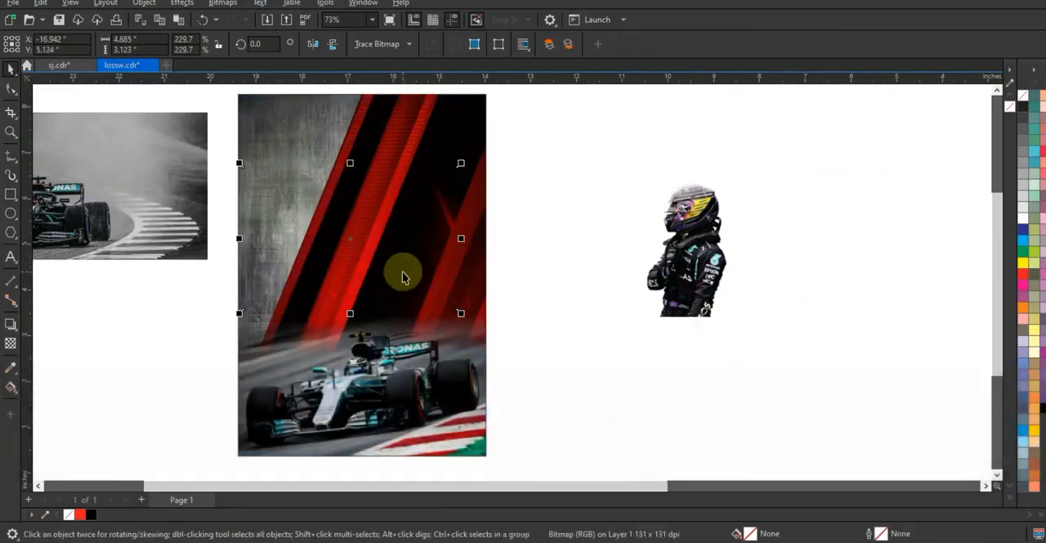
{"action": "key", "text": "shift+Page_Up"}
{"action": "left_click_drag", "start_coordinate": [240, 163], "coordinate": [170, 76]}
{"action": "left_click_drag", "start_coordinate": [332, 241], "coordinate": [363, 239]}
{"action": "left_click_drag", "start_coordinate": [488, 294], "coordinate": [495, 300]}
{"action": "left_click_drag", "start_coordinate": [388, 272], "coordinate": [385, 271]}
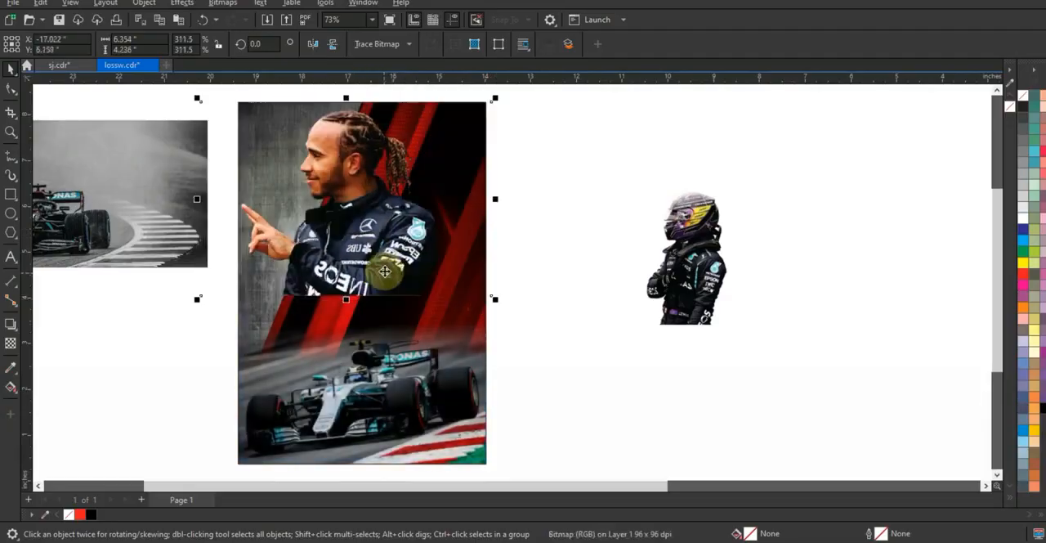
{"action": "left_click", "coordinate": [383, 272]}
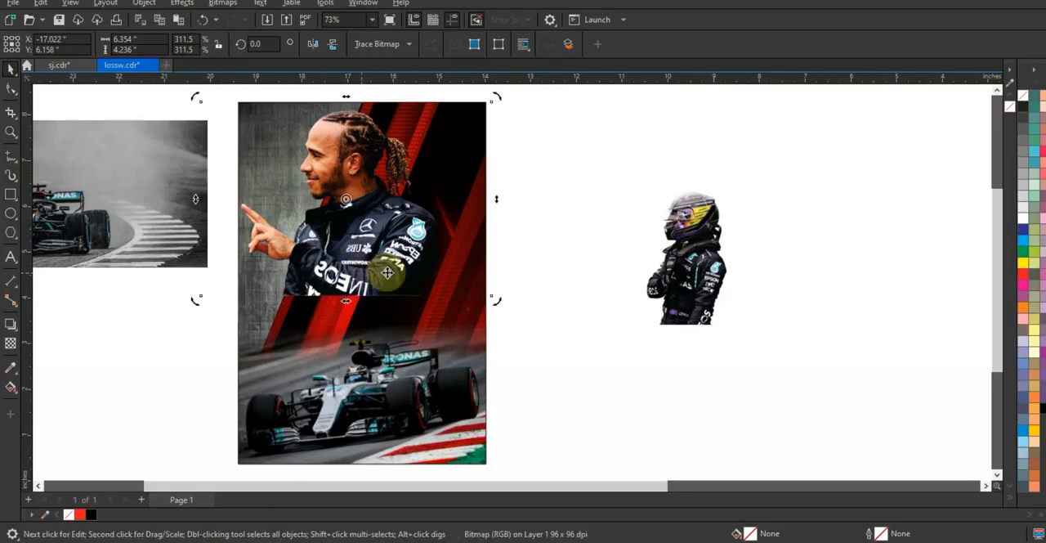
Fade the lower torso of the pointing driver cutout with a downward fountain transparency.
{"action": "key", "text": "shift+F2"}
{"action": "key", "text": "F3"}
{"action": "left_click_drag", "start_coordinate": [545, 315], "coordinate": [532, 357]}
{"action": "left_click", "coordinate": [12, 344]}
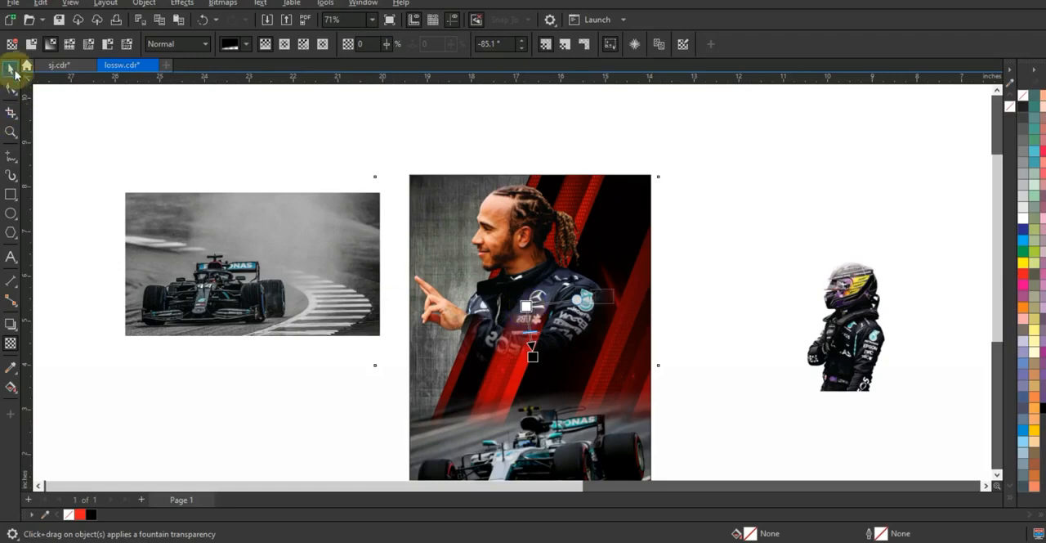
{"action": "left_click", "coordinate": [12, 71]}
Place the helmeted driver cutout in front of the pointing driver, above the car, scaled to about 3.2 by 4.22 inches.
{"action": "left_click", "coordinate": [806, 359]}
{"action": "key", "text": "shift+Page_Up"}
{"action": "left_click_drag", "start_coordinate": [789, 374], "coordinate": [584, 379]}
{"action": "left_click_drag", "start_coordinate": [611, 281], "coordinate": [683, 193]}
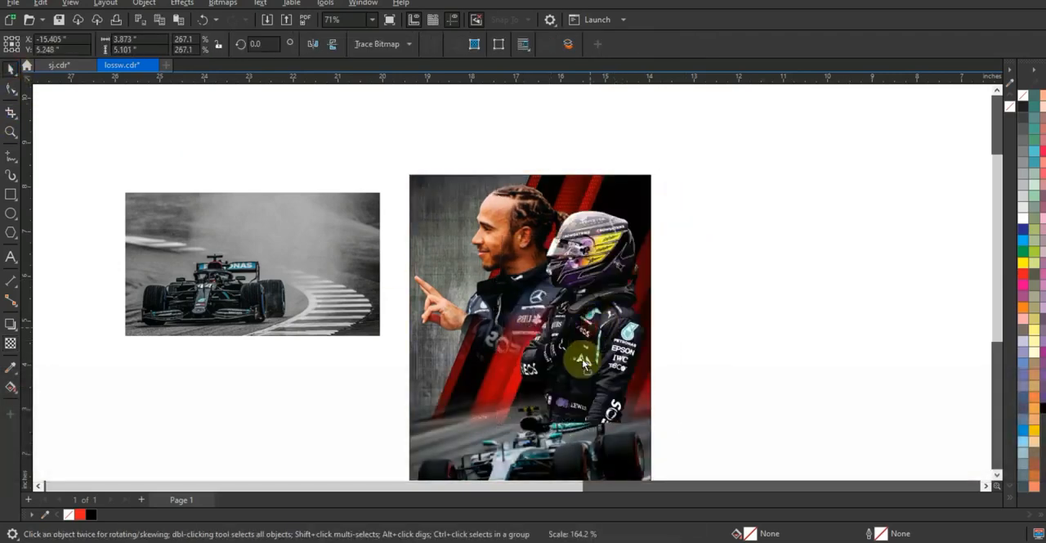
{"action": "left_click_drag", "start_coordinate": [582, 360], "coordinate": [580, 363]}
{"action": "left_click_drag", "start_coordinate": [666, 228], "coordinate": [648, 260]}
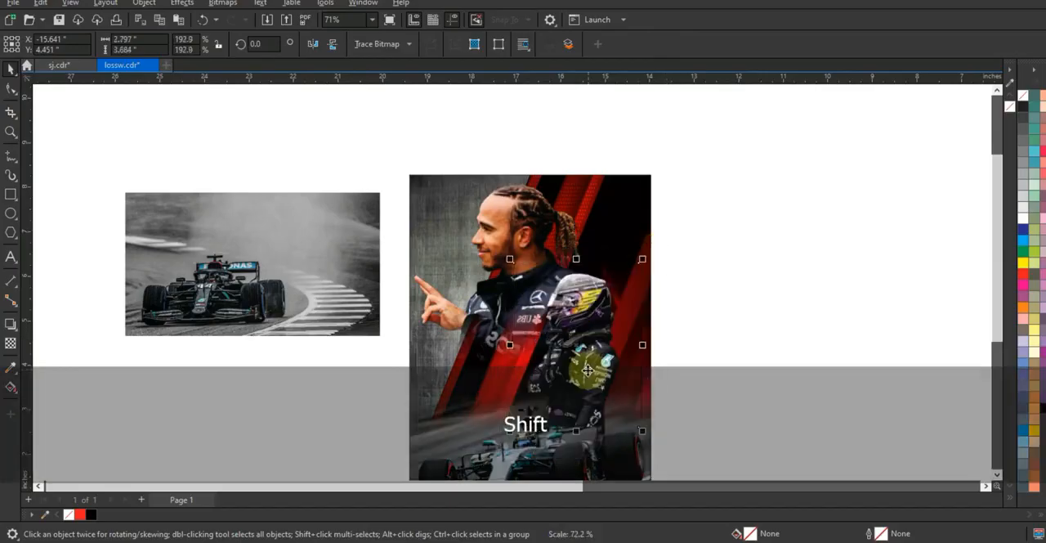
{"action": "left_click_drag", "start_coordinate": [597, 370], "coordinate": [587, 368]}
{"action": "left_click_drag", "start_coordinate": [511, 426], "coordinate": [491, 456]}
{"action": "left_click_drag", "start_coordinate": [560, 404], "coordinate": [560, 397]}
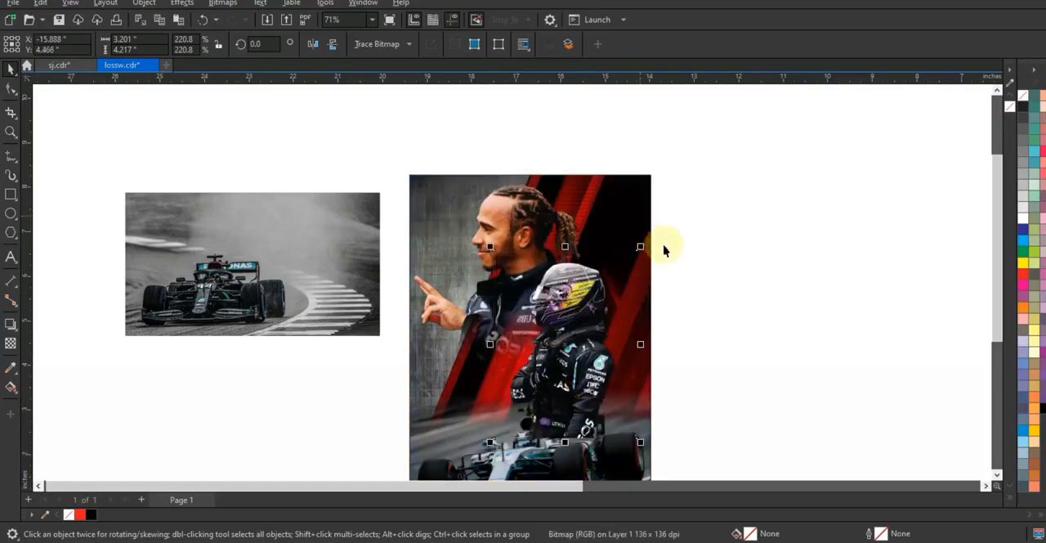
Try to PowerClip the two driver cutouts inside the poster rectangle.
{"action": "left_click", "coordinate": [689, 244]}
{"action": "left_click", "coordinate": [598, 318]}
{"action": "key", "text": "w"}
{"action": "left_click", "coordinate": [646, 181]}
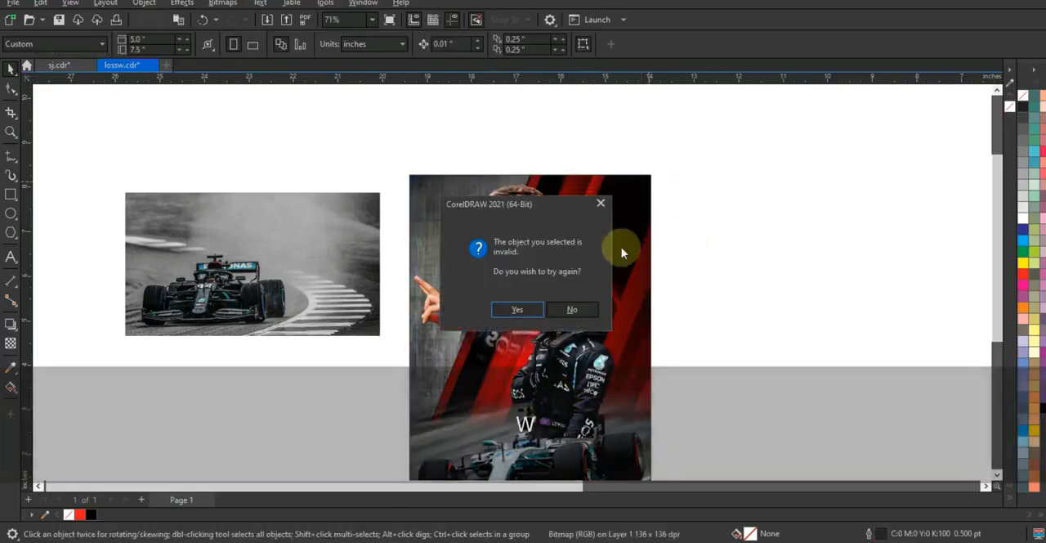
{"action": "left_click", "coordinate": [517, 309]}
{"action": "left_click", "coordinate": [410, 376]}
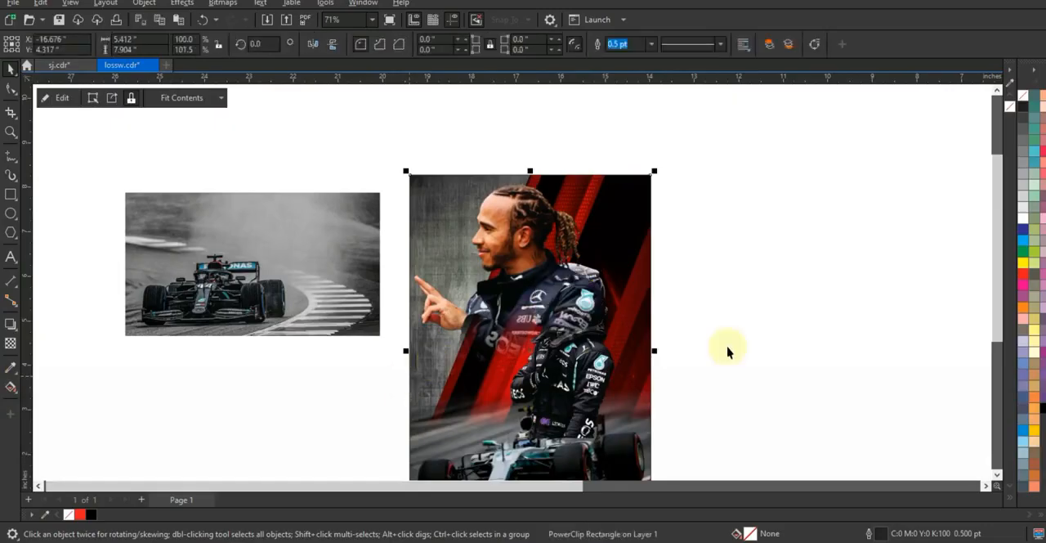
{"action": "key", "text": "ctrl+z"}
PowerClip both driver cutouts inside the poster rectangle, keeping the helmeted driver in front.
{"action": "left_click", "coordinate": [596, 397], "text": "shift"}
{"action": "key", "text": "w"}
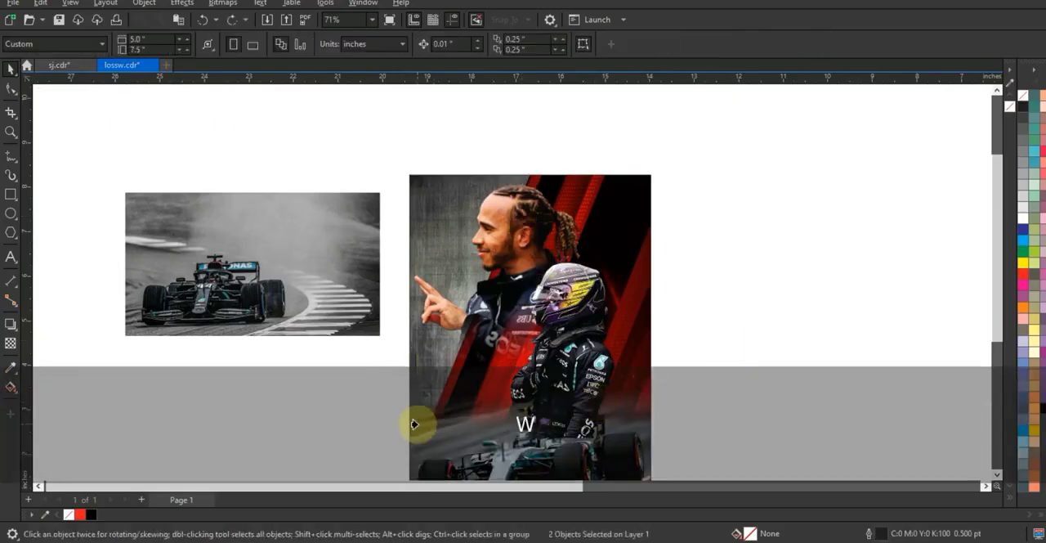
{"action": "left_click", "coordinate": [413, 424]}
Open the poster's PowerClip contents for editing and bring the right-hand red stripes to the front.
{"action": "double_click", "coordinate": [587, 393]}
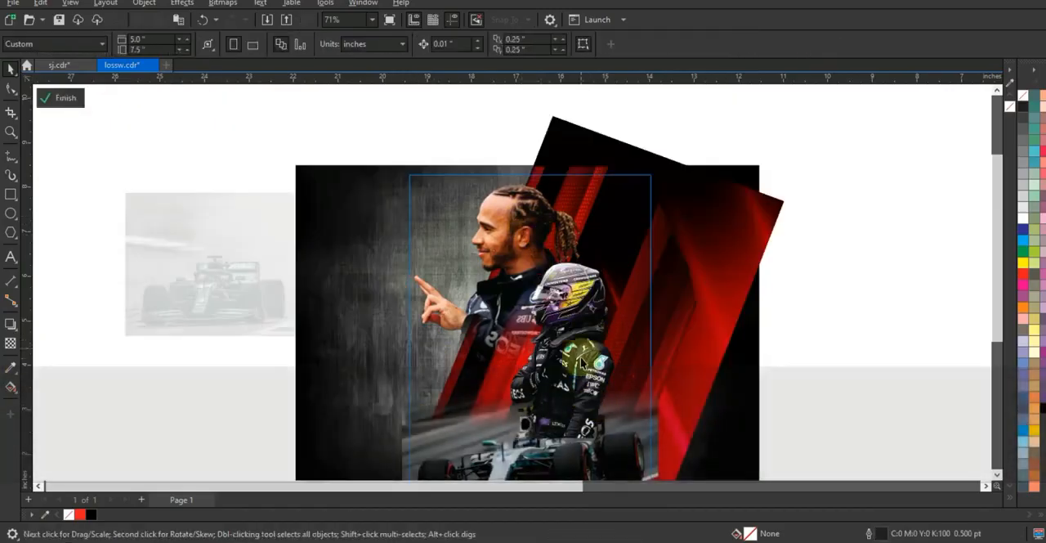
{"action": "left_click", "coordinate": [716, 311]}
{"action": "left_click", "coordinate": [662, 253]}
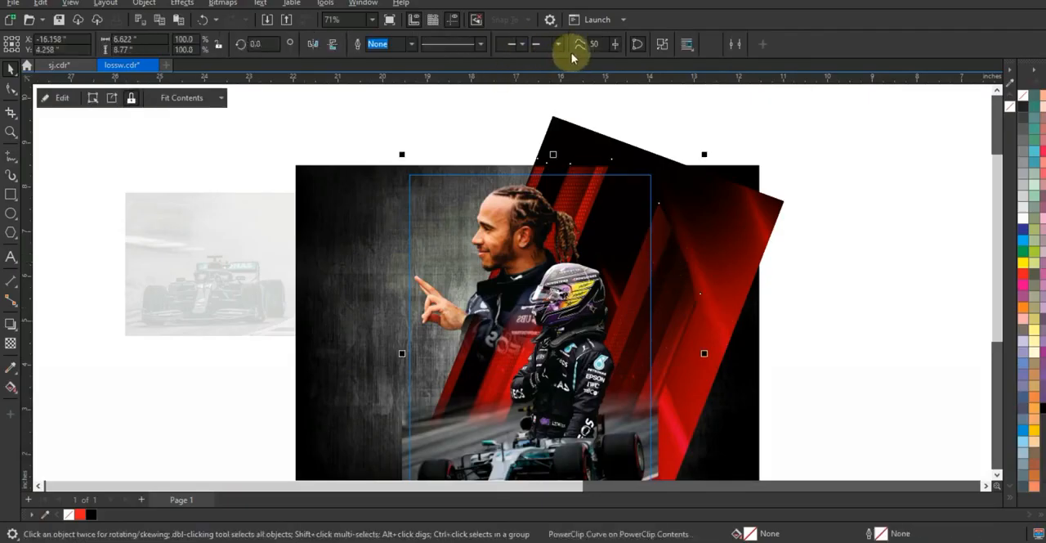
{"action": "left_click", "coordinate": [663, 229]}
{"action": "key", "text": "shift"}
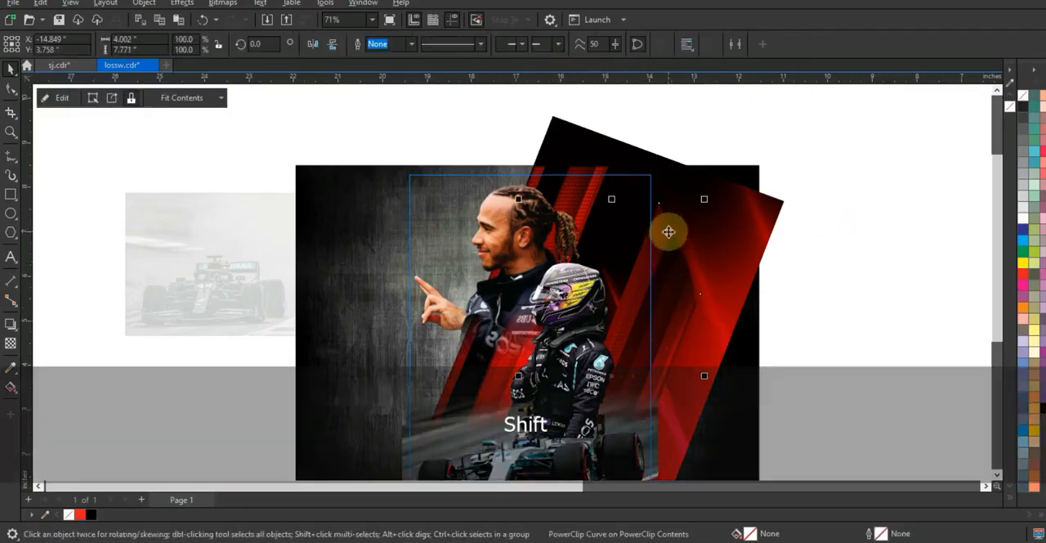
{"action": "key", "text": "shift+Page_Up"}
Fade the lower body of the helmeted driver with a downward fountain transparency.
{"action": "left_click", "coordinate": [580, 329]}
{"action": "left_click", "coordinate": [10, 342]}
{"action": "scroll", "coordinate": [552, 375], "scroll_direction": "up", "scroll_amount": 1}
{"action": "key", "text": "F3"}
{"action": "left_click_drag", "start_coordinate": [542, 275], "coordinate": [533, 320]}
{"action": "left_click_drag", "start_coordinate": [541, 275], "coordinate": [534, 273]}
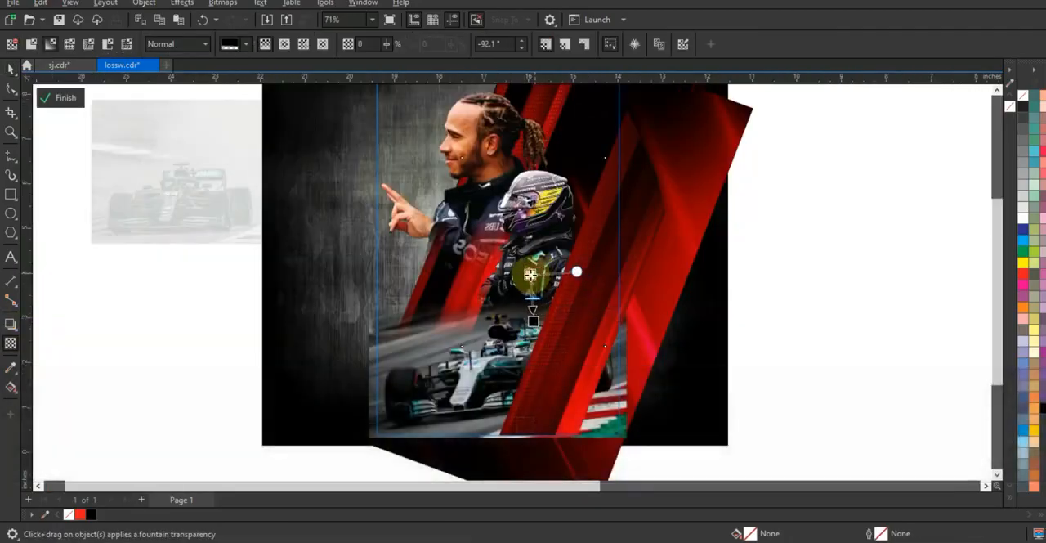
{"action": "left_click", "coordinate": [12, 68]}
Enlarge the helmeted driver to about 3.5 by 4.61 inches and shift it slightly downward.
{"action": "left_click_drag", "start_coordinate": [606, 336], "coordinate": [622, 368]}
{"action": "left_click_drag", "start_coordinate": [542, 263], "coordinate": [533, 276]}
{"action": "left_click_drag", "start_coordinate": [534, 277], "coordinate": [535, 277]}
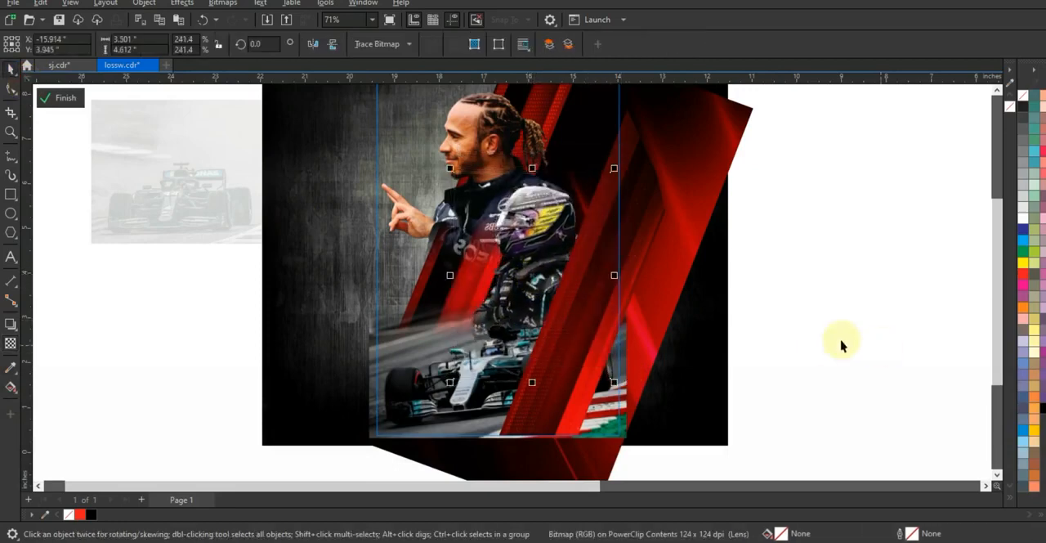
Bring the racing car photo to the front and shrink it to about 5.6 by 3.15 inches, slightly higher on the poster.
{"action": "left_click", "coordinate": [842, 340]}
{"action": "left_click", "coordinate": [626, 439]}
{"action": "key", "text": "shift+Page_Up"}
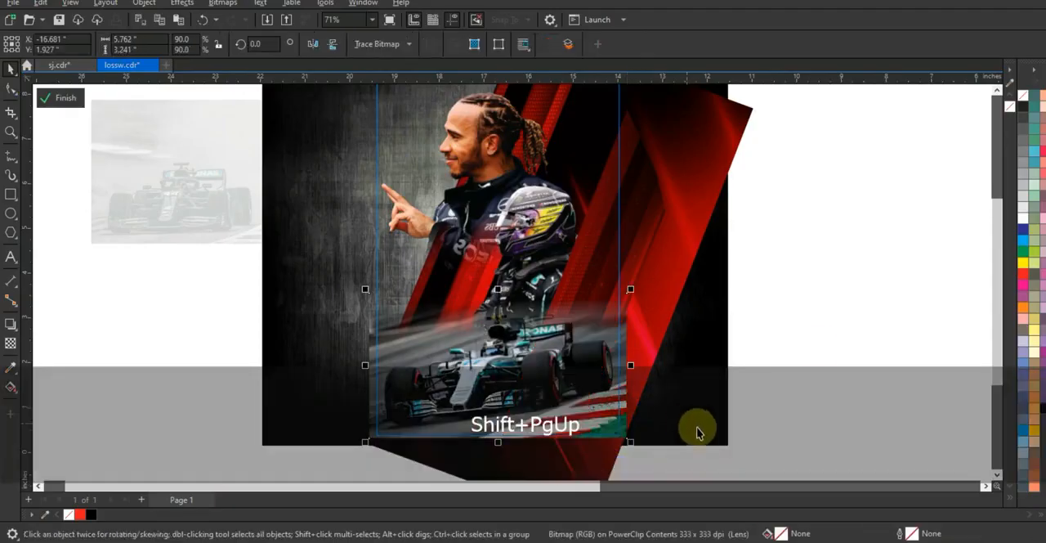
{"action": "left_click", "coordinate": [813, 352]}
Draw a rectangle about 5.8 by 2.23 inches across the poster's bottom and fill it with black.
{"action": "key", "text": "F3"}
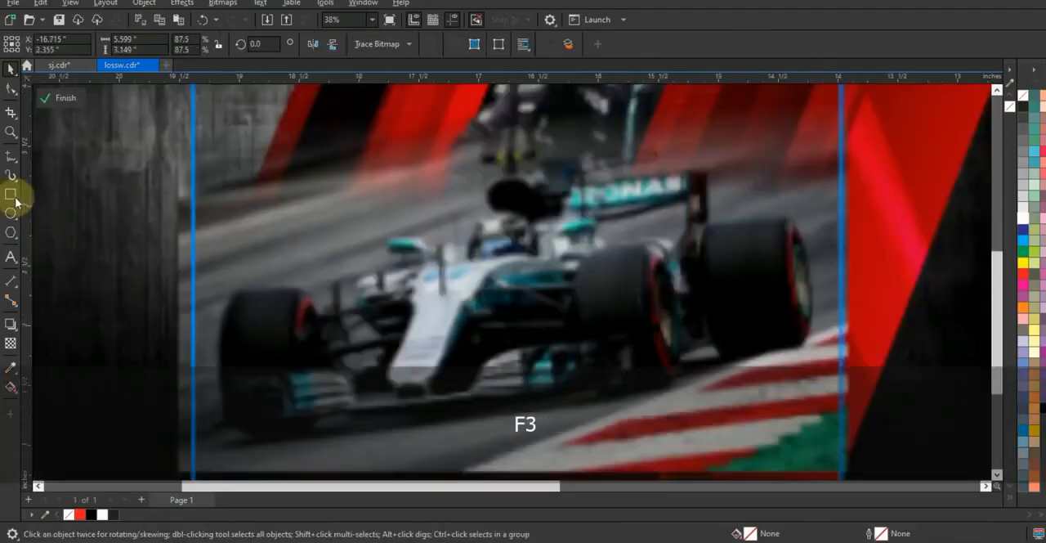
{"action": "left_click", "coordinate": [13, 198]}
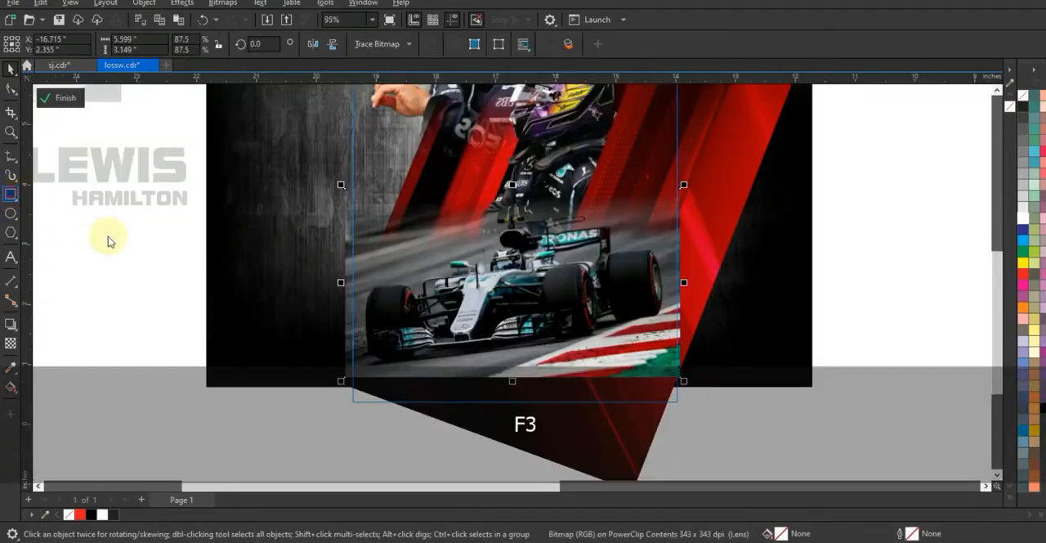
{"action": "key", "text": "Escape"}
{"action": "left_click_drag", "start_coordinate": [337, 269], "coordinate": [692, 408]}
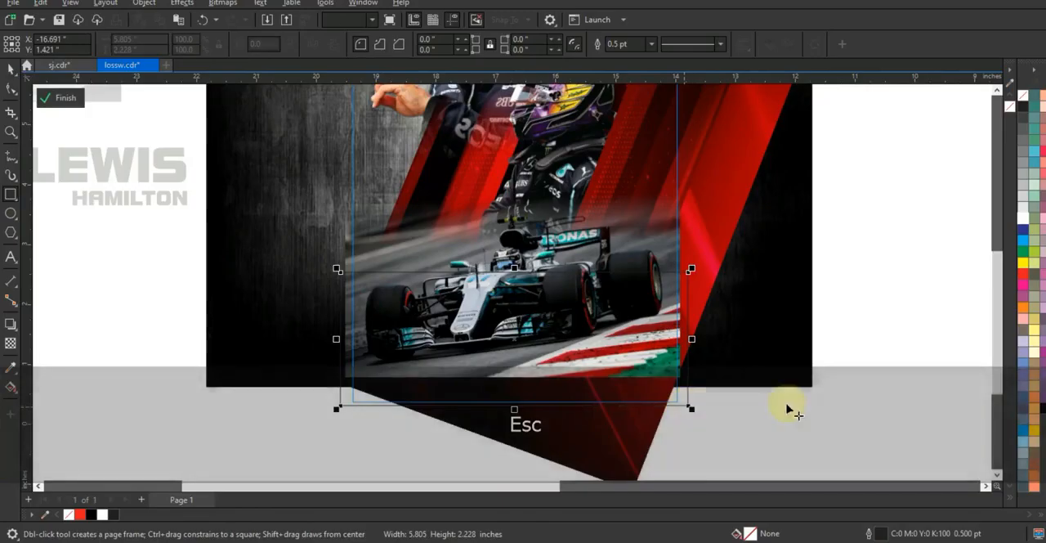
{"action": "left_click", "coordinate": [1043, 408]}
Fade the black rectangle upward with a fountain transparency and finish editing the PowerClip contents.
{"action": "left_click", "coordinate": [11, 343]}
{"action": "left_click_drag", "start_coordinate": [533, 367], "coordinate": [531, 300]}
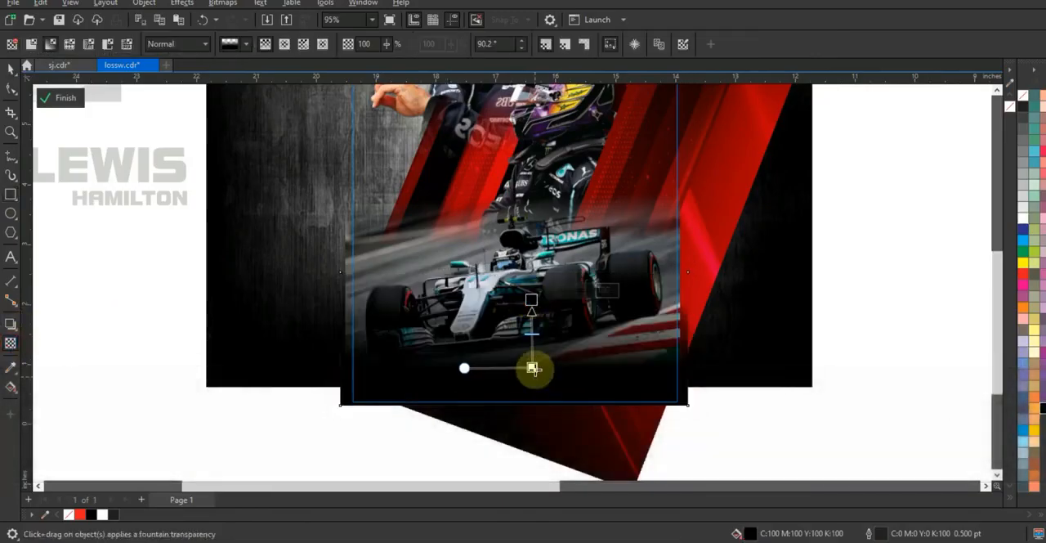
{"action": "left_click_drag", "start_coordinate": [537, 366], "coordinate": [535, 362]}
{"action": "left_click", "coordinate": [12, 69]}
{"action": "left_click", "coordinate": [199, 310]}
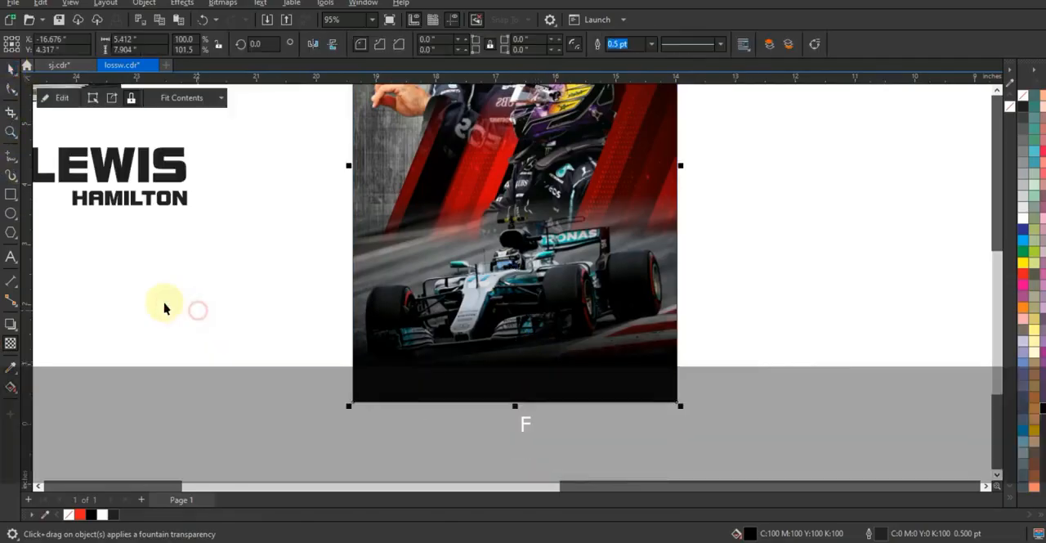
Move the LEWIS and HAMILTON texts together to the bottom of the poster.
{"action": "left_click", "coordinate": [155, 199]}
{"action": "key", "text": "shift"}
{"action": "left_click_drag", "start_coordinate": [179, 175], "coordinate": [518, 392]}
{"action": "left_click", "coordinate": [153, 292]}
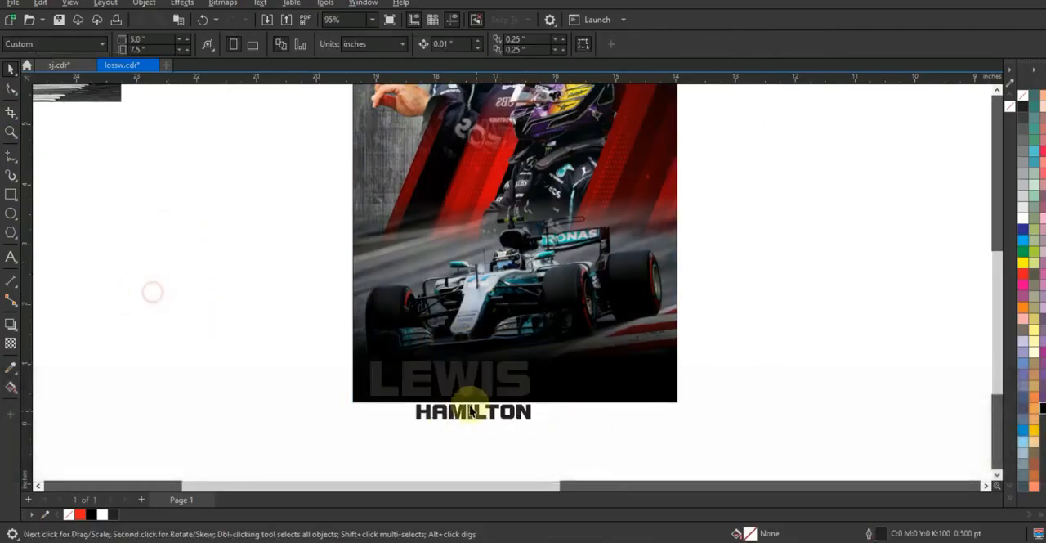
Extend the LEWIS text to read LEWIS HAMILTON and shrink it to fit the poster's width.
{"action": "left_click", "coordinate": [505, 393]}
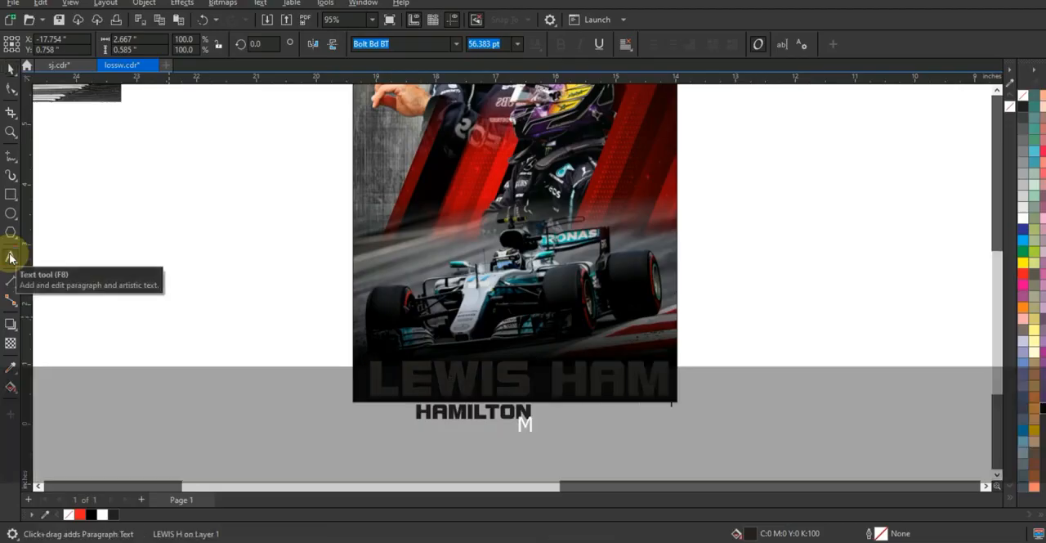
{"action": "left_click", "coordinate": [11, 69]}
{"action": "left_click_drag", "start_coordinate": [827, 399], "coordinate": [629, 376]}
Rotate the LEWIS HAMILTON text to 6.188° and enlarge it slightly to span the poster's bottom, about 5.11 inches wide.
{"action": "left_click", "coordinate": [636, 379]}
{"action": "left_click_drag", "start_coordinate": [660, 340], "coordinate": [676, 321]}
{"action": "left_click_drag", "start_coordinate": [372, 406], "coordinate": [364, 408]}
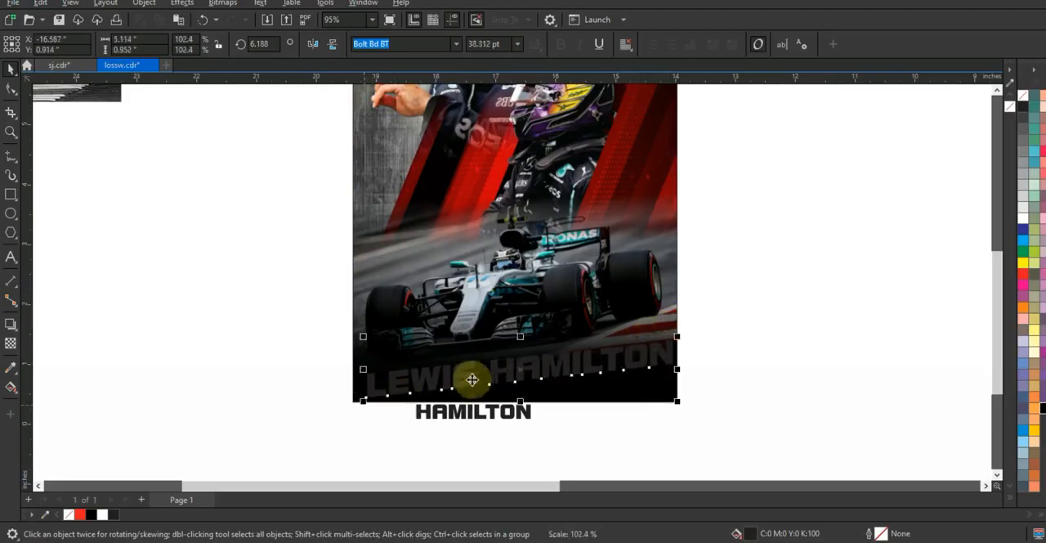
{"action": "left_click_drag", "start_coordinate": [494, 376], "coordinate": [492, 368]}
Colour the LEWIS HAMILTON title white and delete the spare HAMILTON text below the poster.
{"action": "left_click", "coordinate": [1025, 227]}
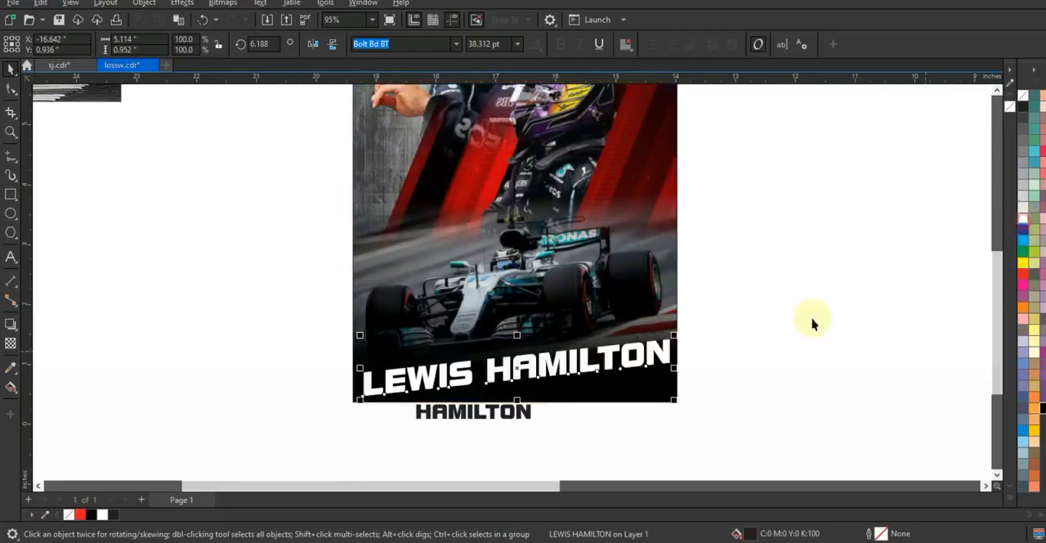
{"action": "left_click", "coordinate": [523, 413]}
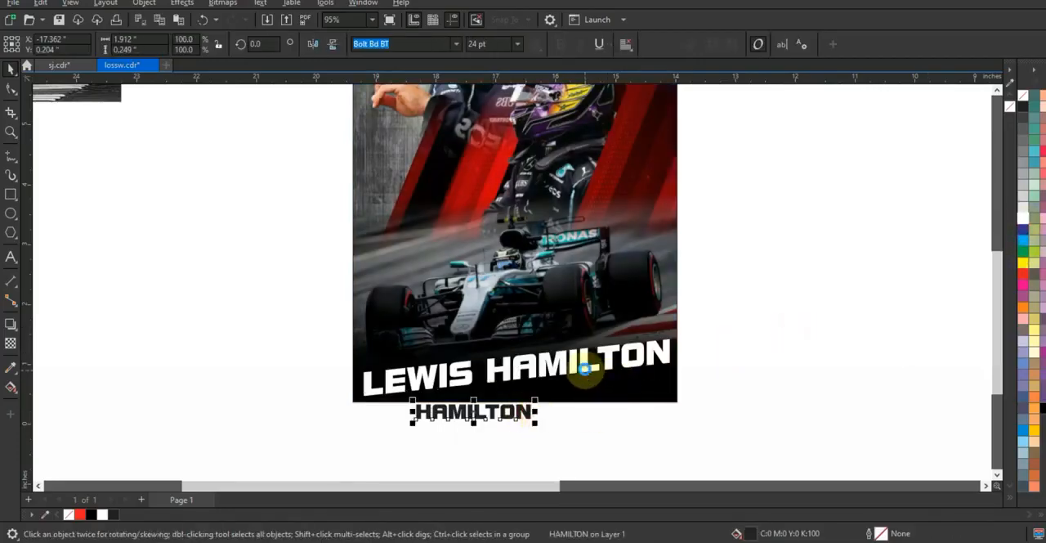
{"action": "key", "text": "Delete"}
{"action": "key", "text": "shift+F4"}
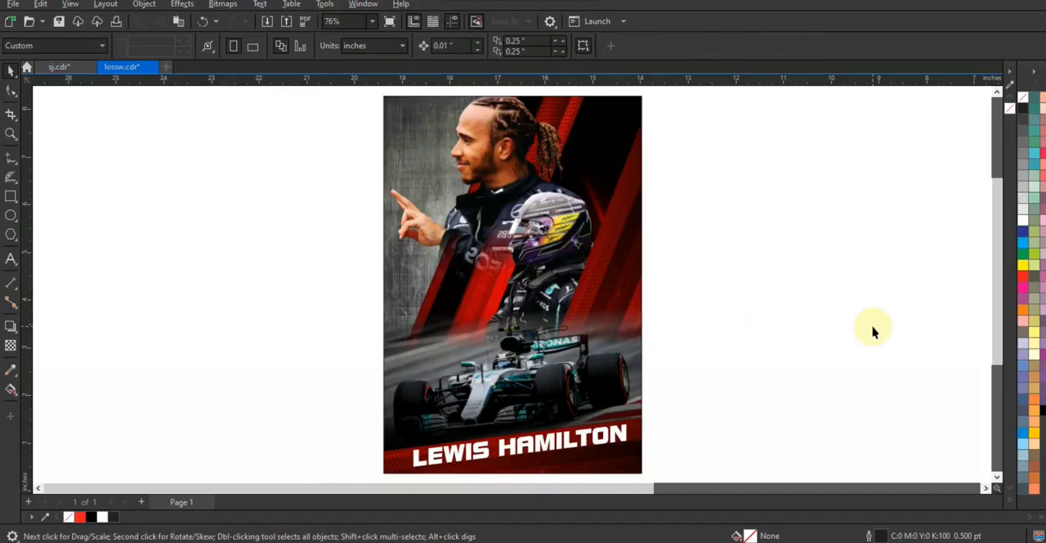